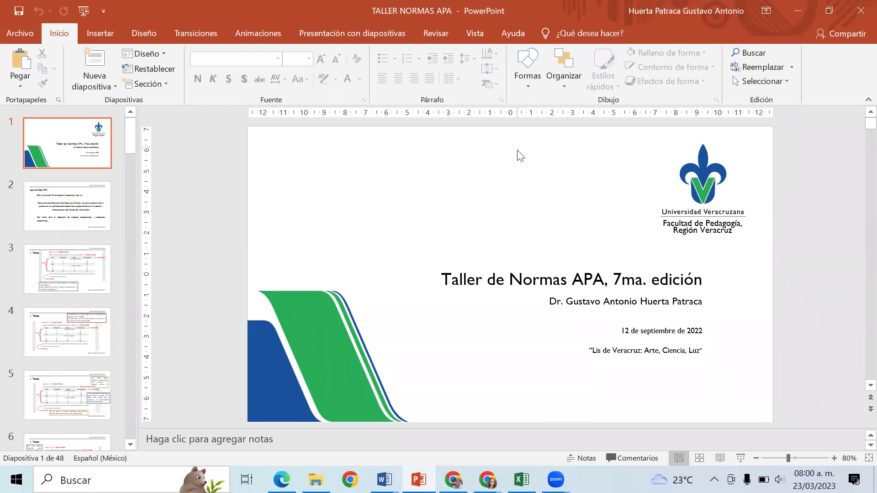
Start Grabar presentación con diapositivas from the current slide, slide 1
left_click(342, 38)
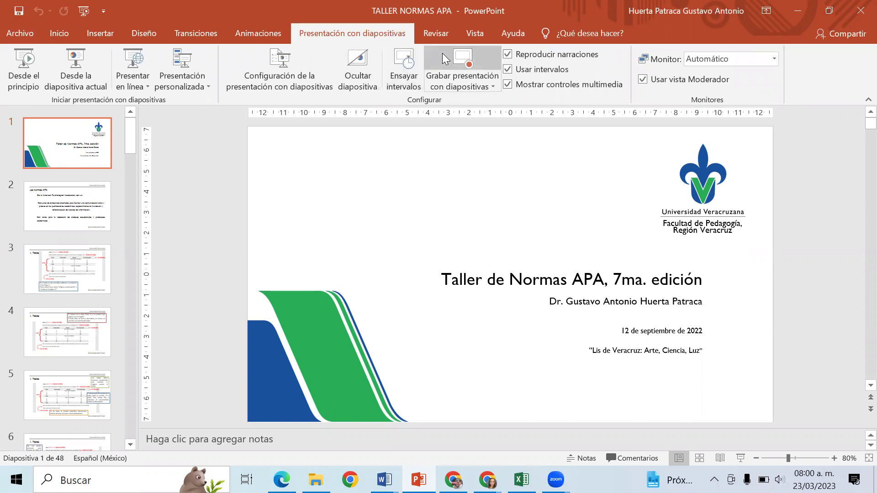
left_click(463, 64)
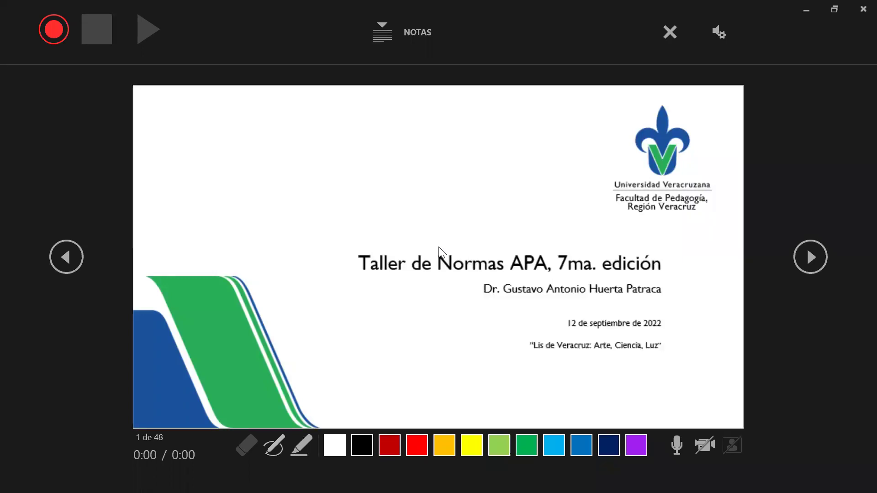
key("super+p")
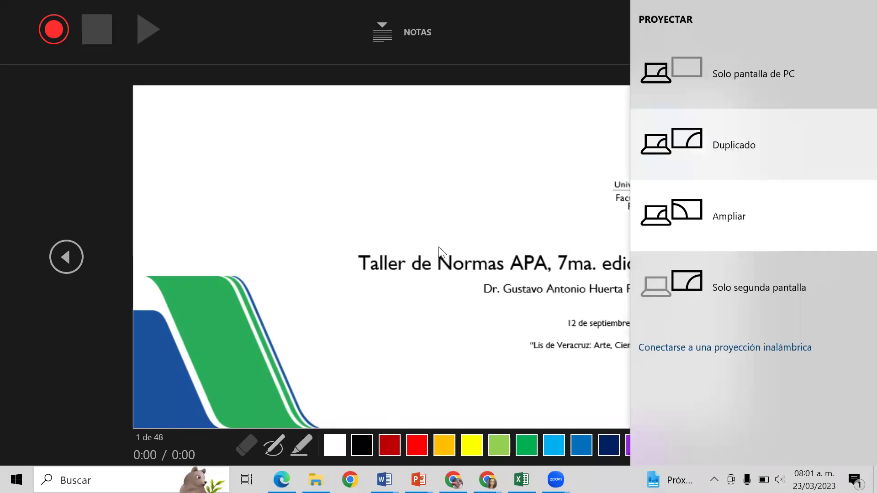
key("Return")
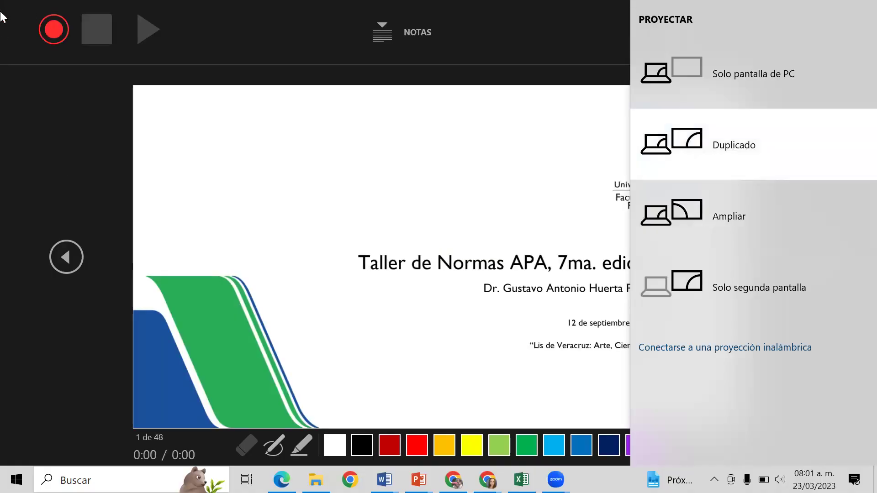
left_click(39, 156)
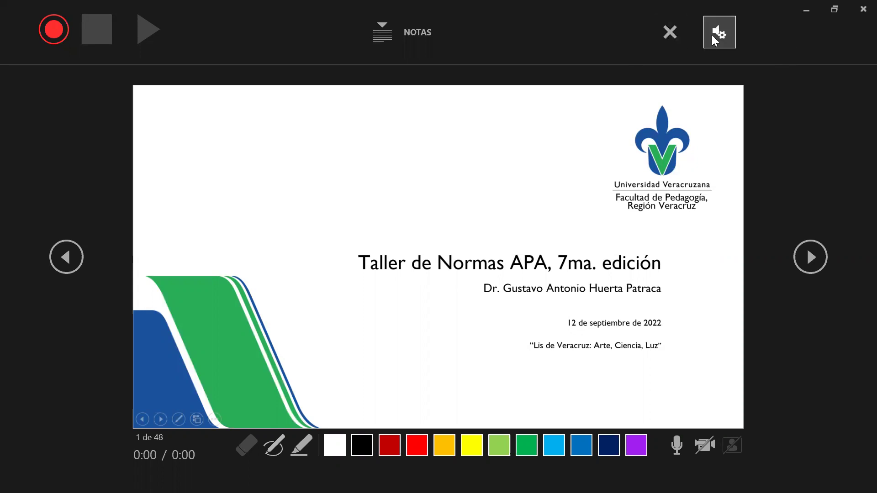
left_click(704, 445)
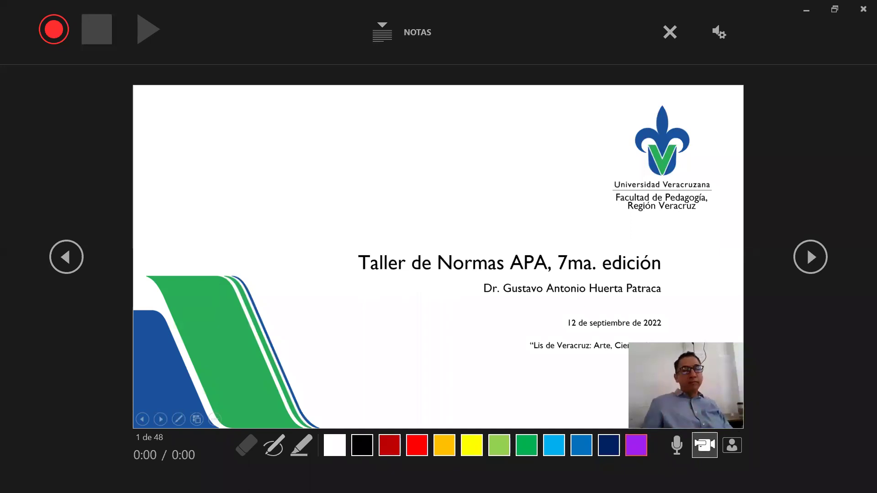
left_click(703, 445)
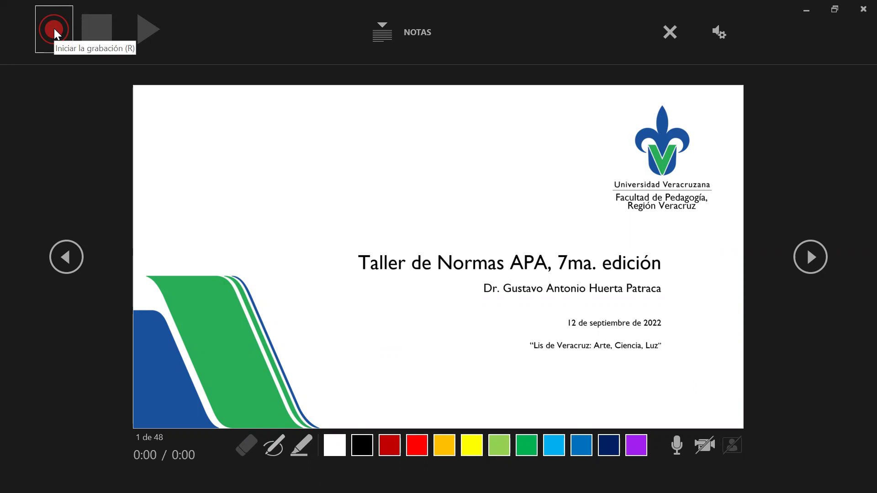
Record narration across slides 1 to 5, then stop recording and exit to editing
left_click(54, 30)
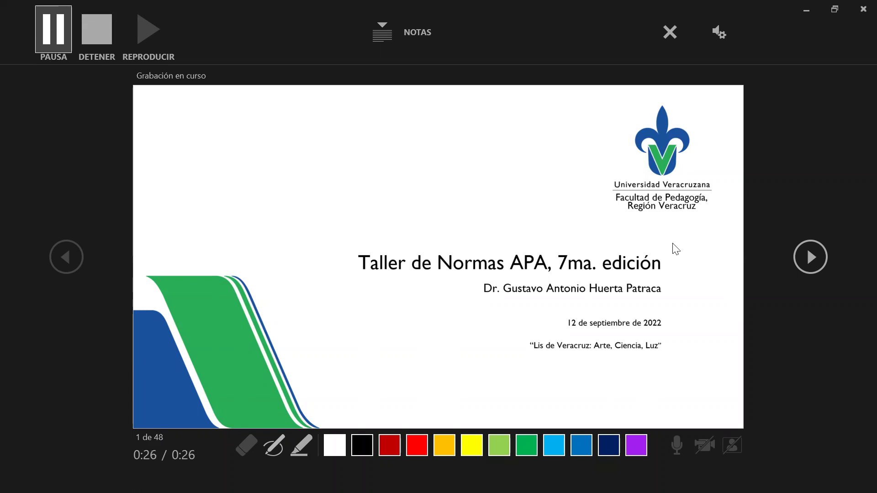
left_click(802, 249)
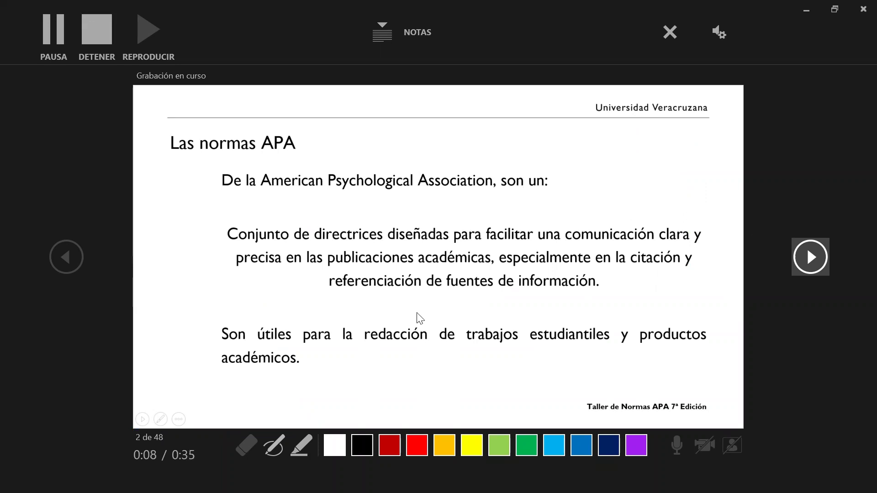
left_click(816, 251)
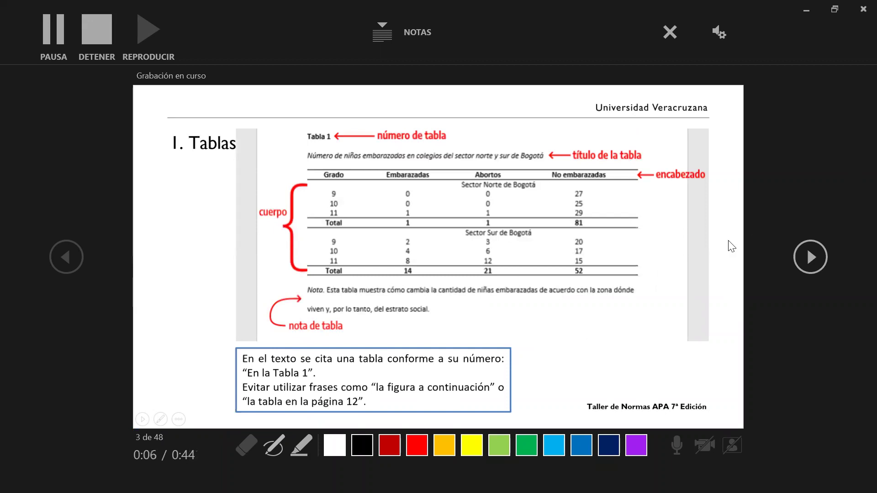
left_click(813, 258)
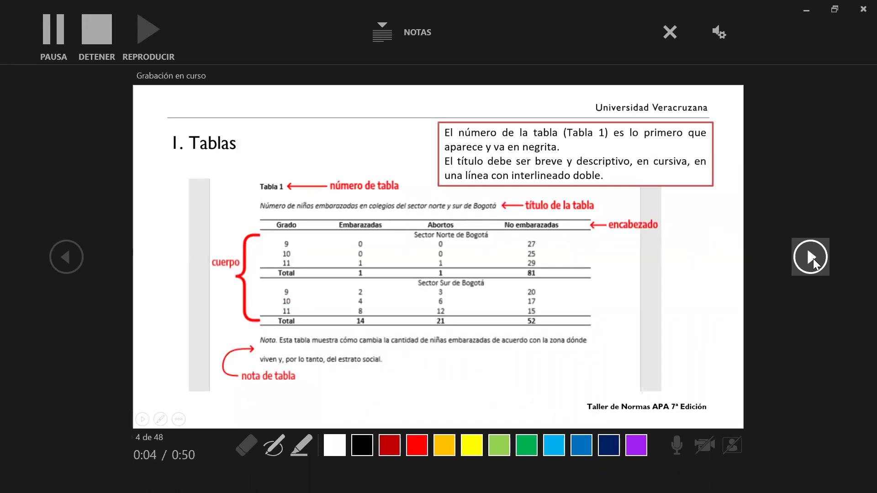
left_click(812, 258)
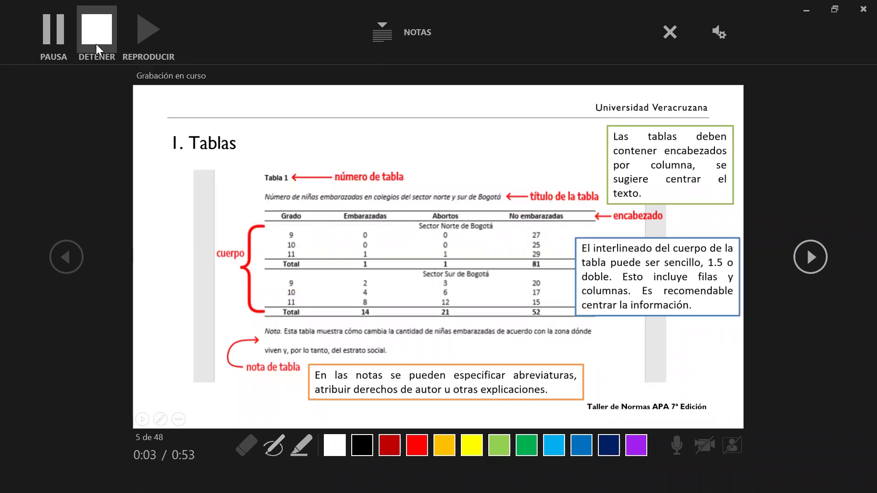
left_click(99, 35)
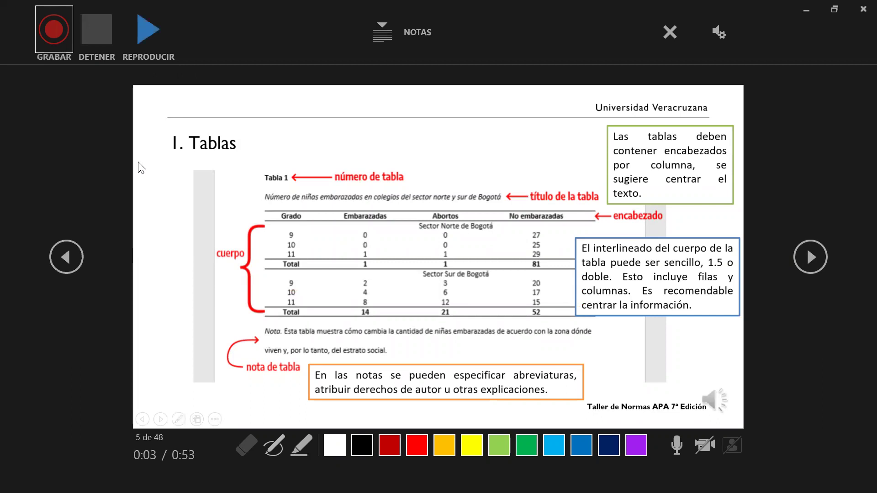
key("Escape")
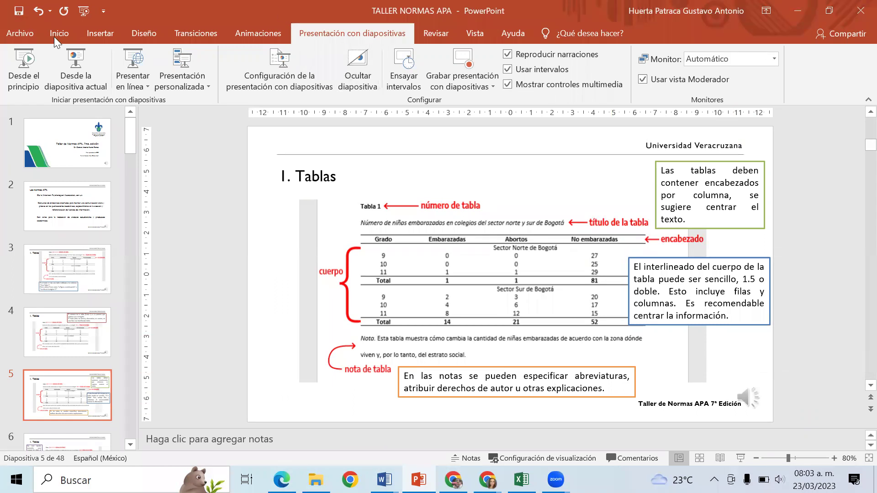
Choose File > Exportar > Crear un vídeo and keep Full HD (1080p) quality
left_click(18, 34)
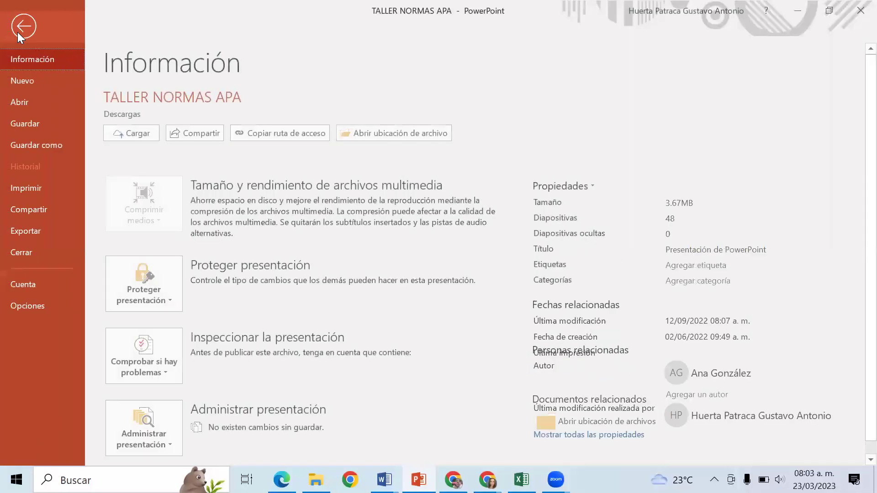
left_click(31, 229)
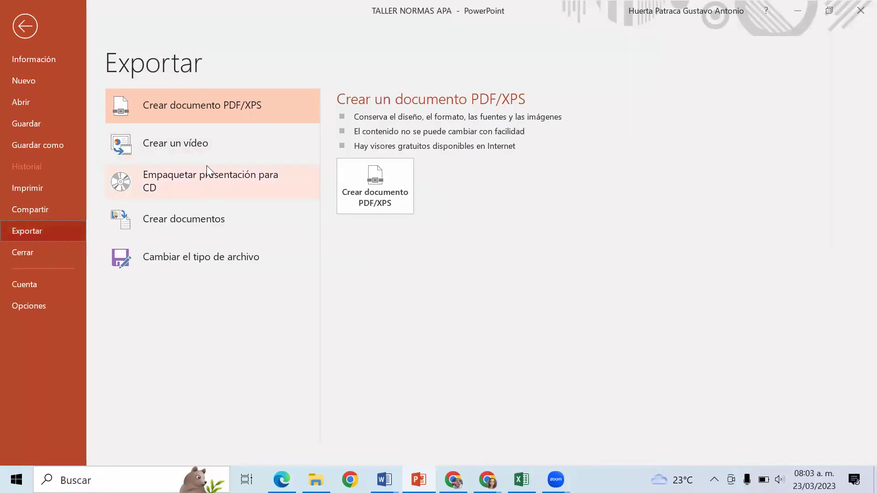
left_click(199, 154)
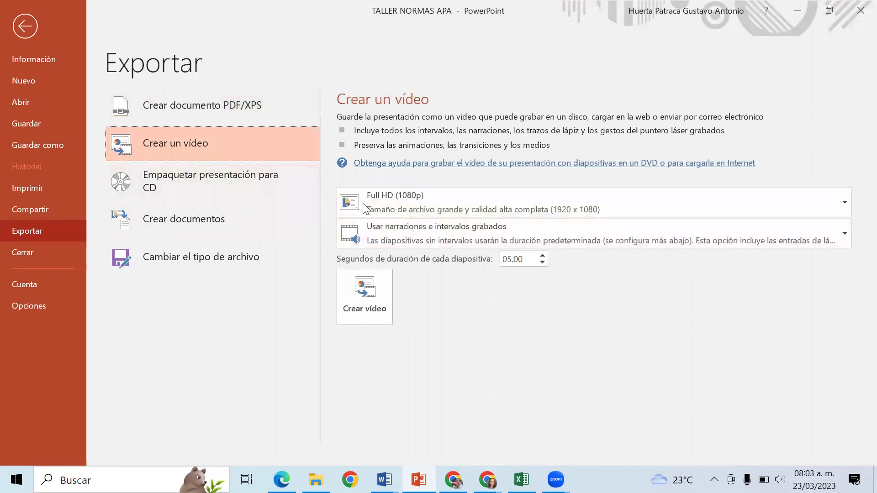
left_click(452, 199)
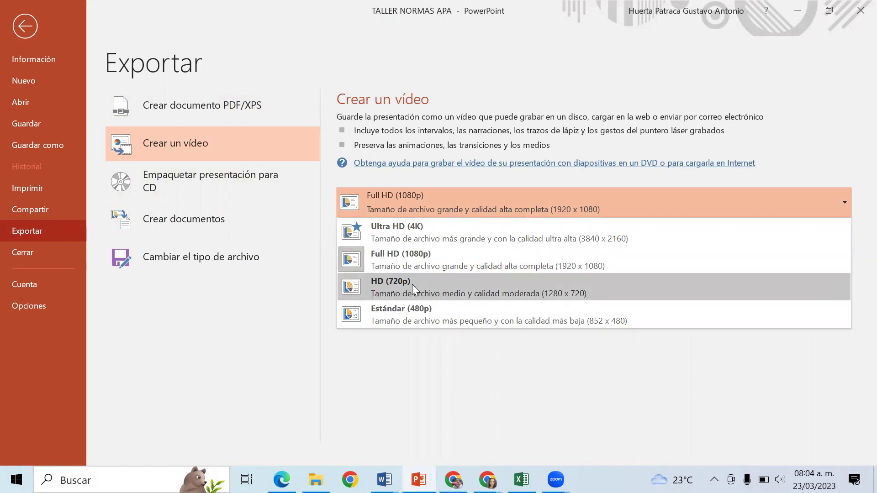
left_click(557, 76)
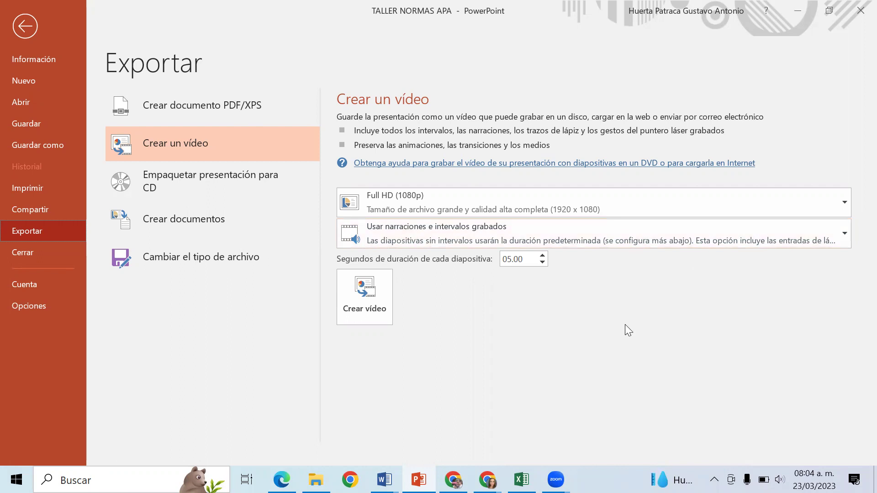
Save the video as TALLER NORMAS APA.mp4 in Descargas to begin the export
left_click(366, 299)
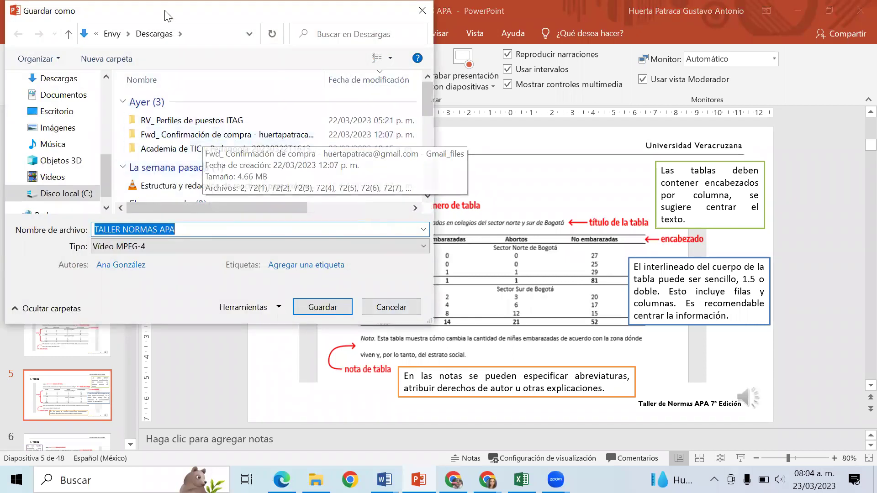
left_click(54, 79)
left_click(325, 309)
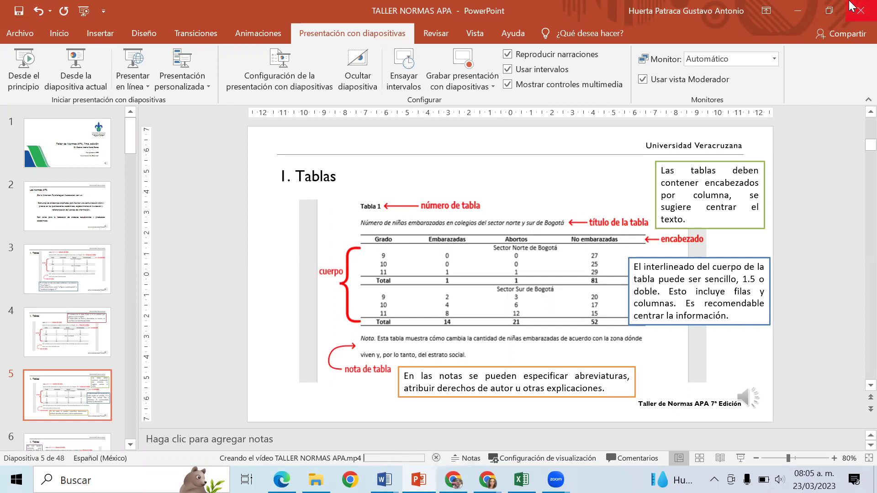
Minimize PowerPoint, the Word documents and File Explorer to reach Chrome
left_click(793, 10)
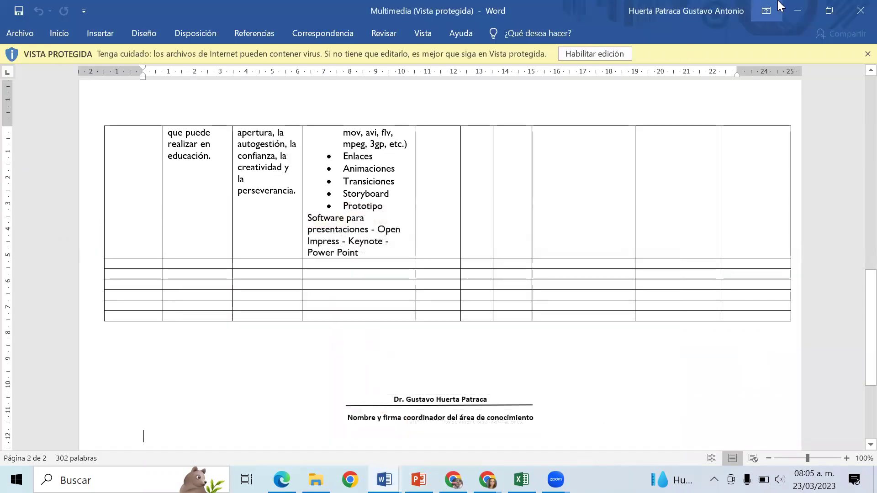
left_click(793, 3)
left_click(795, 6)
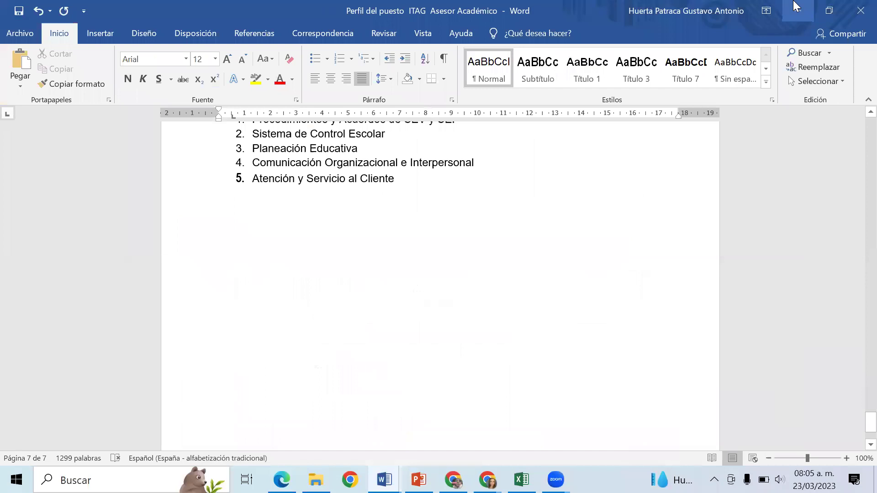
left_click(794, 5)
left_click(796, 6)
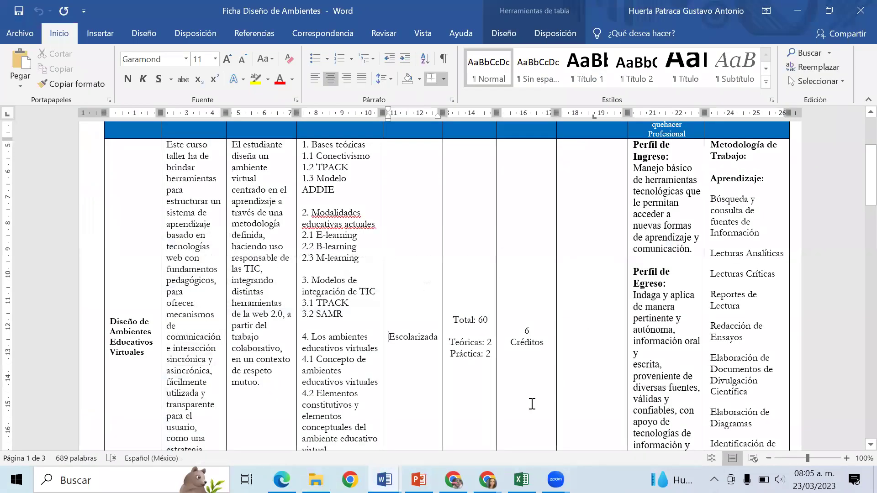
left_click(798, 10)
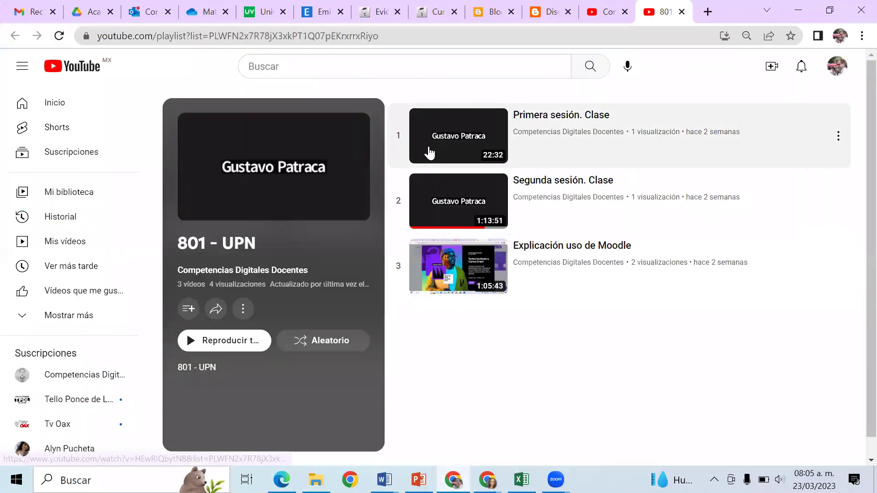
Load canva in a new Chrome tab
left_click(705, 18)
type("can")
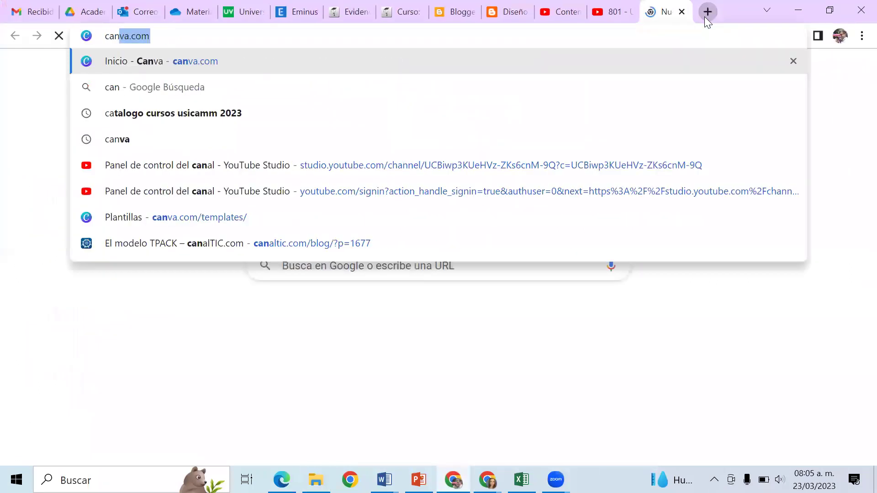
type("va")
key("Return")
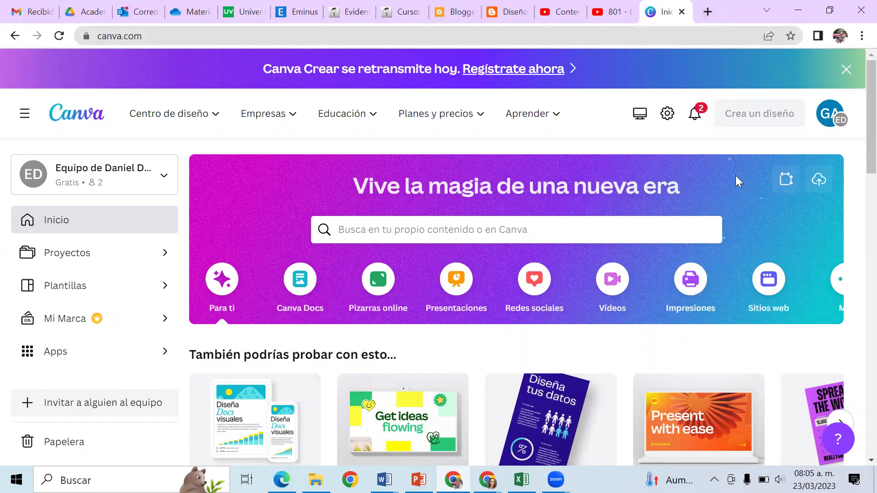
Create a new blank 1920×1080 Vídeo design in Canva
left_click(760, 113)
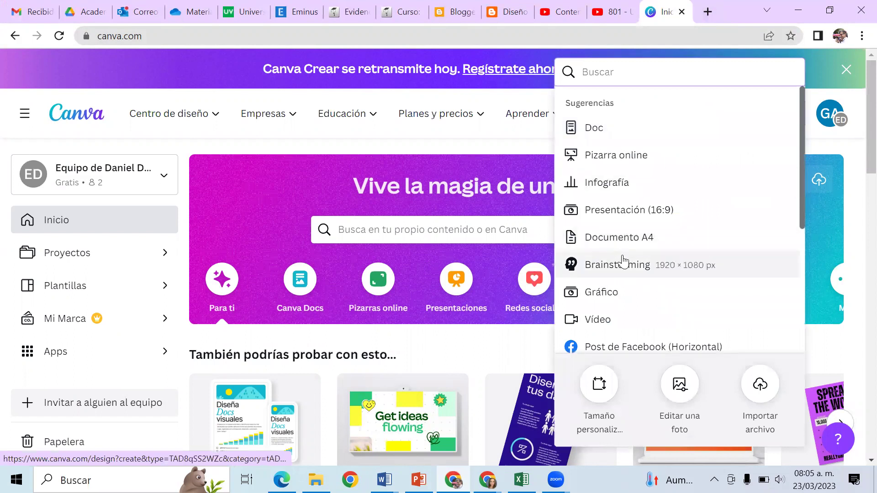
scroll(623, 256, "down", 1)
scroll(622, 260, "down", 2)
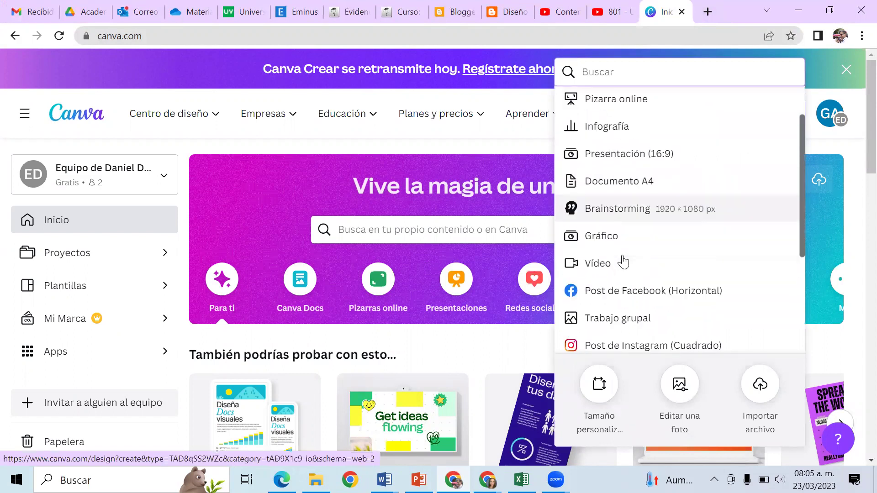
scroll(622, 258, "up", 1)
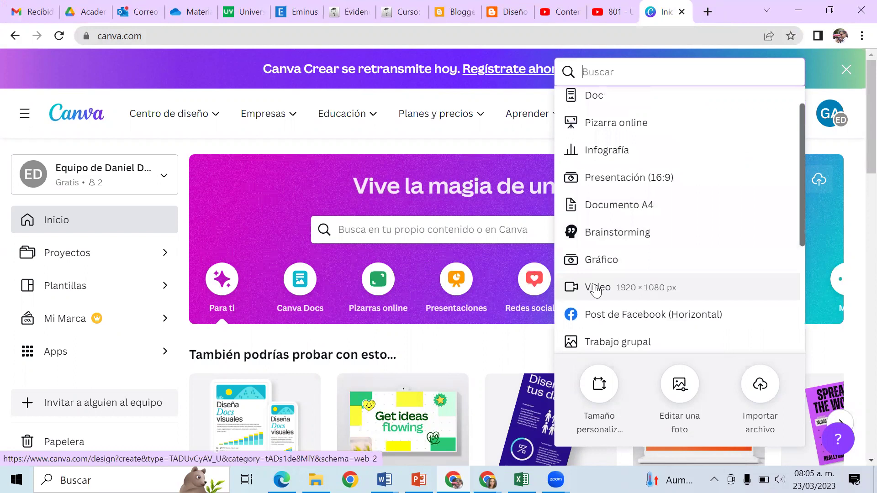
left_click(596, 289)
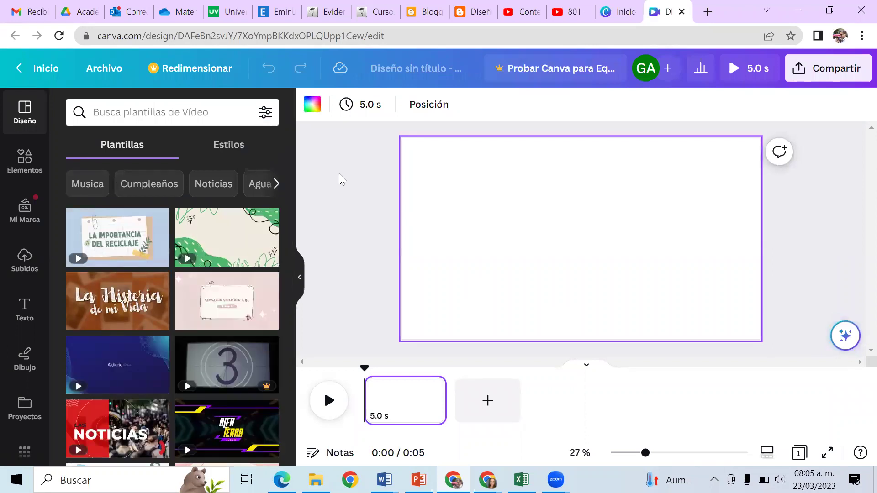
scroll(182, 304, "down", 2)
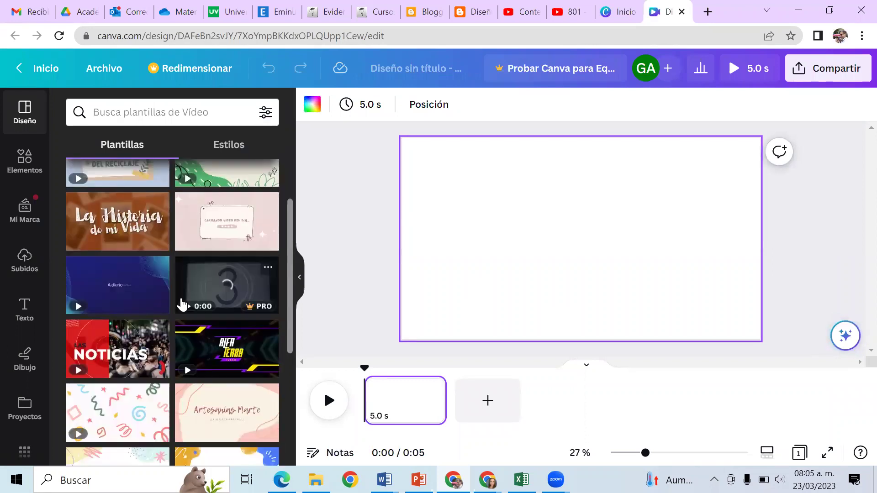
scroll(182, 304, "down", 3)
scroll(182, 304, "up", 5)
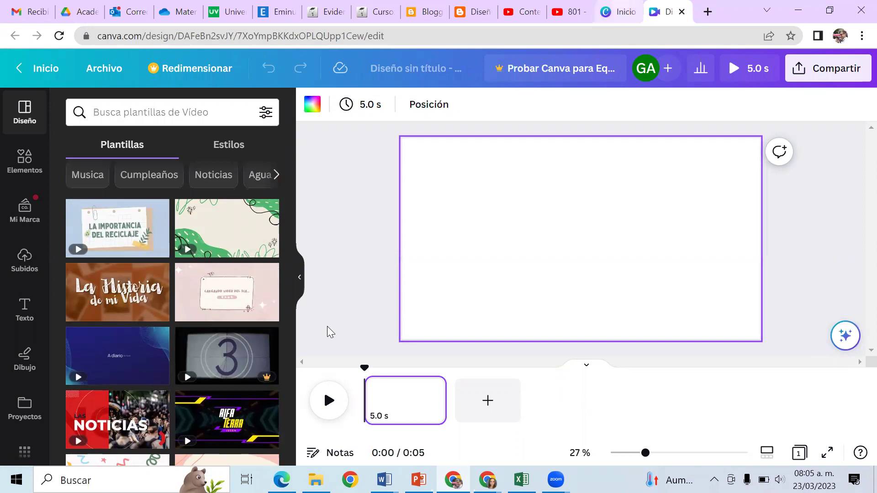
Back on the Canva home page, open the recent UPN Diplo 2022 design
key("ctrl+shift+Tab")
scroll(290, 240, "down", 5)
scroll(279, 173, "down", 5)
left_click(279, 173)
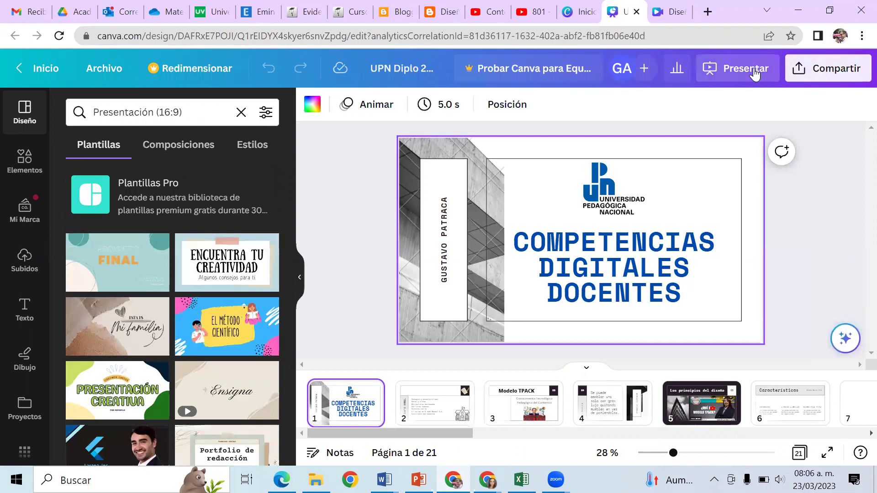
left_click(755, 74)
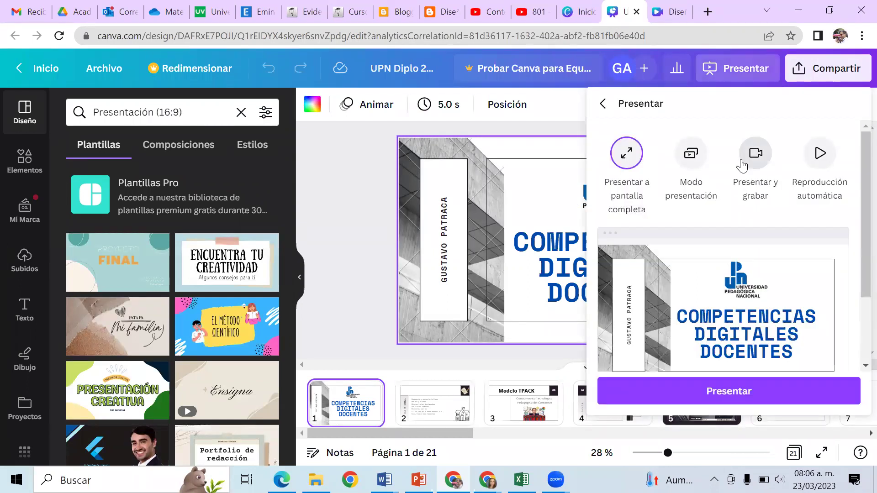
left_click(742, 165)
left_click(747, 162)
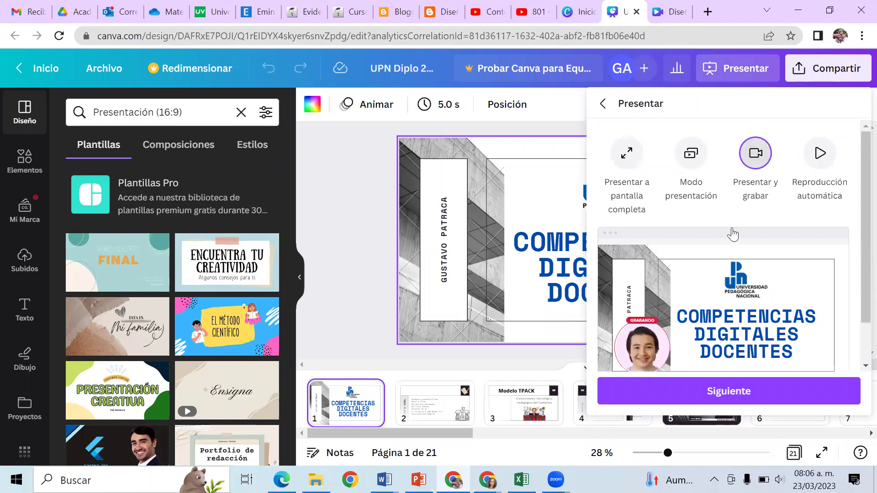
scroll(726, 235, "down", 1)
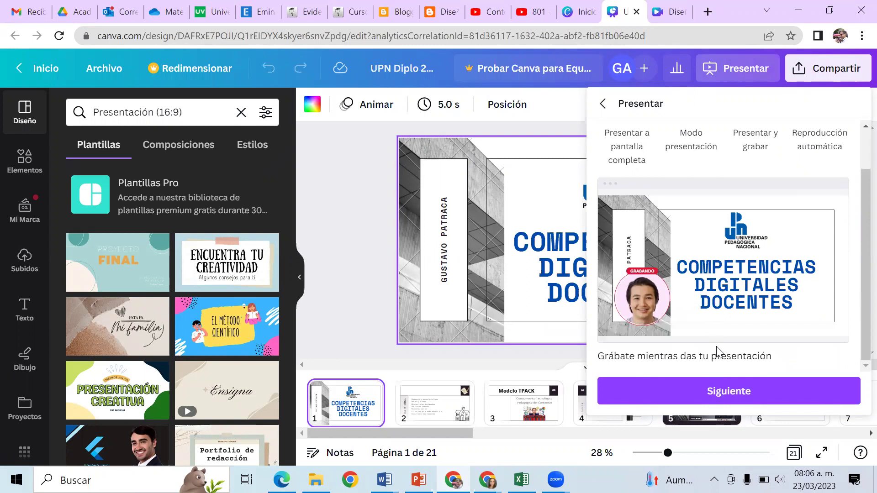
left_click(716, 386)
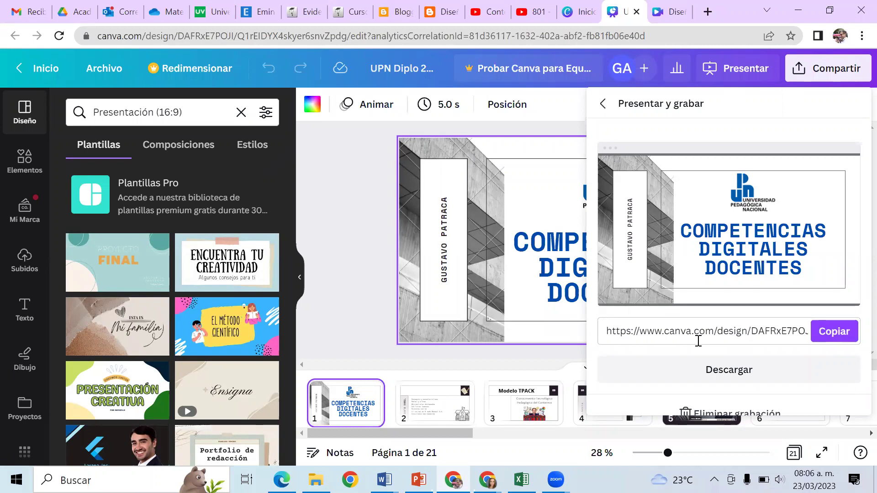
key("Escape")
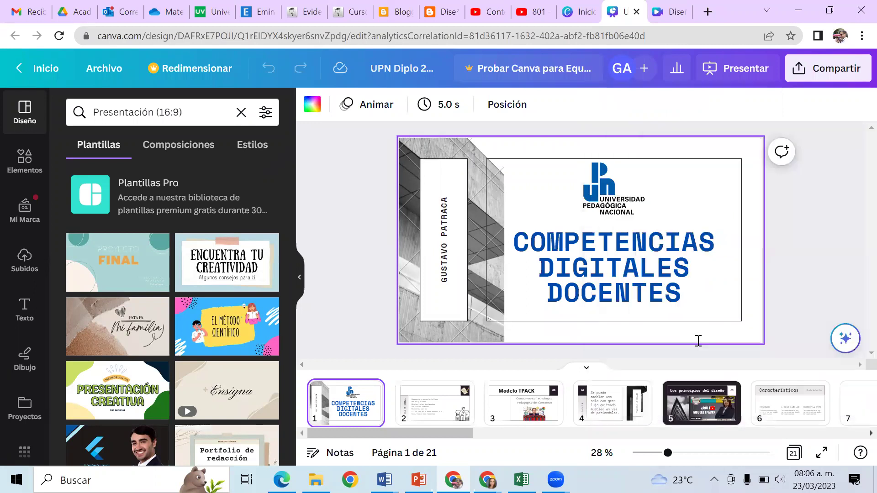
Preview the blank 5-second video design, then close the preview
left_click(661, 7)
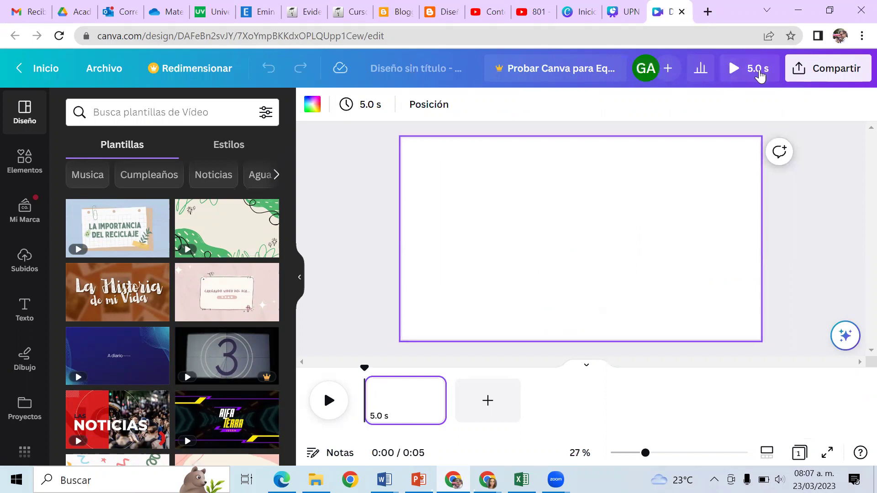
left_click(758, 73)
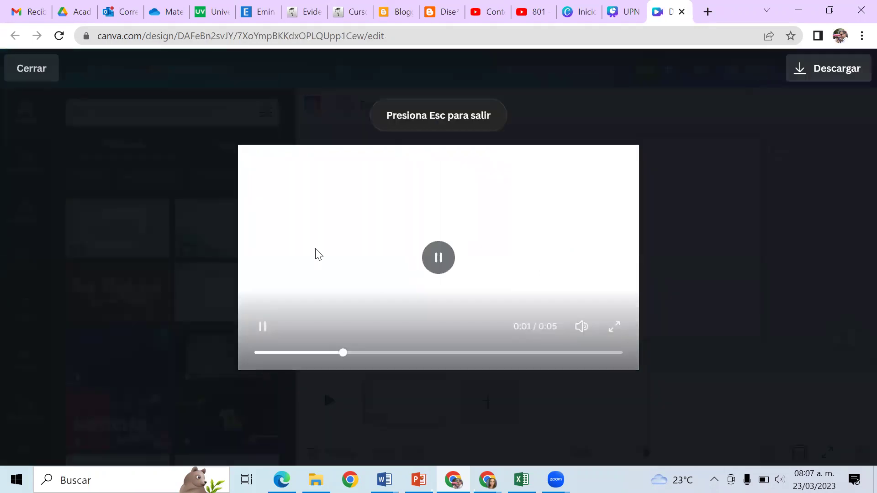
key("Escape")
Show page 3, Modelo TPACK, of the UPN Diplo 2022 presentation
left_click(633, 11)
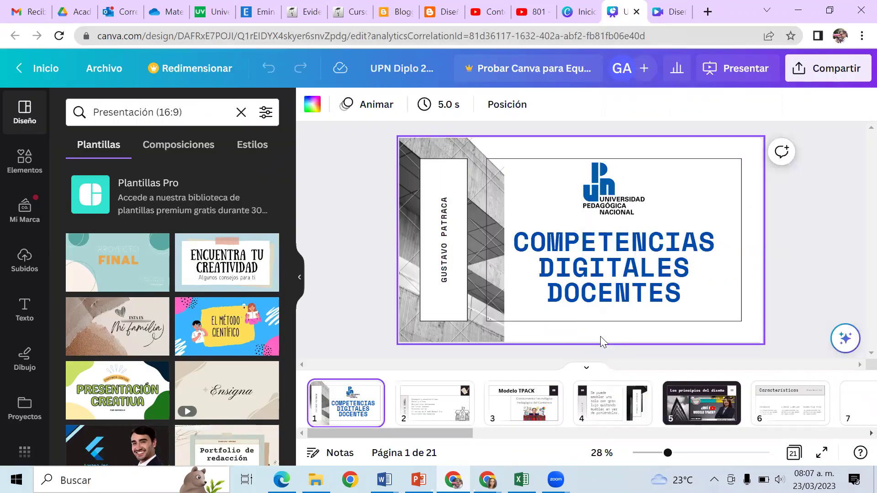
scroll(600, 336, "down", 3)
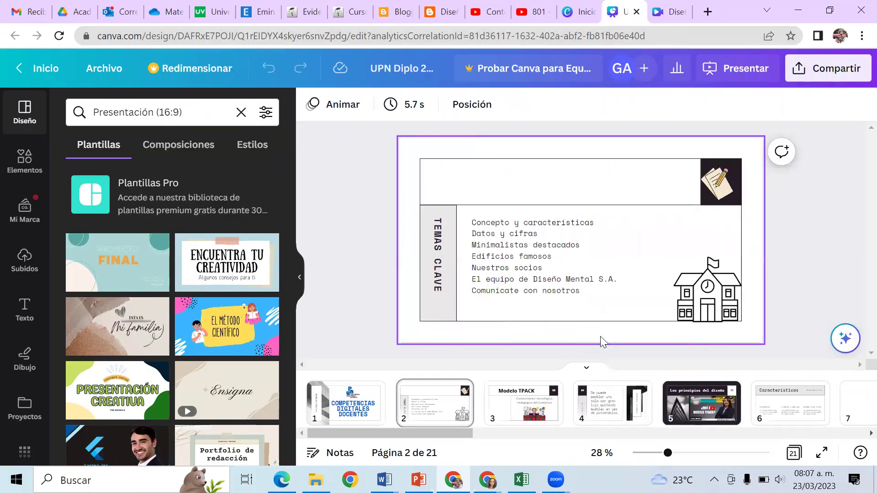
left_click(542, 393)
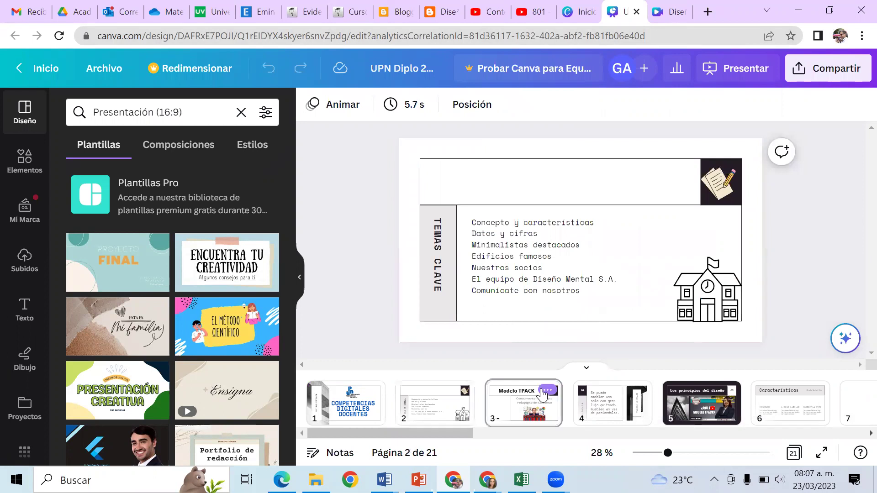
left_click(543, 391)
Select the Modelo TPACK slide, then minimize Chrome, Gmail and Word to reveal Excel
left_click(464, 357)
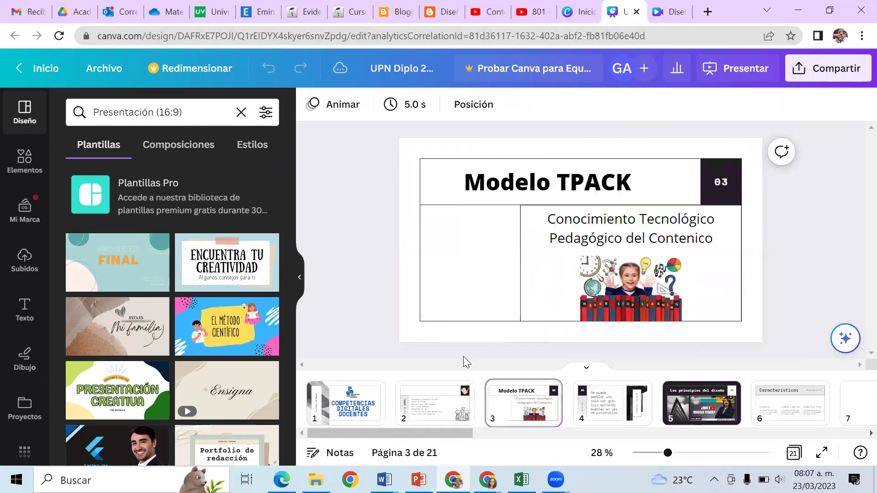
left_click(672, 153)
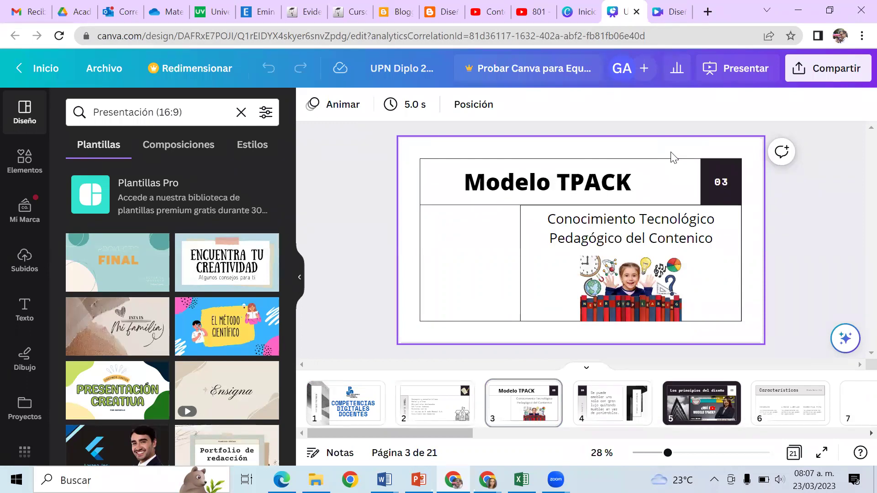
left_click(786, 4)
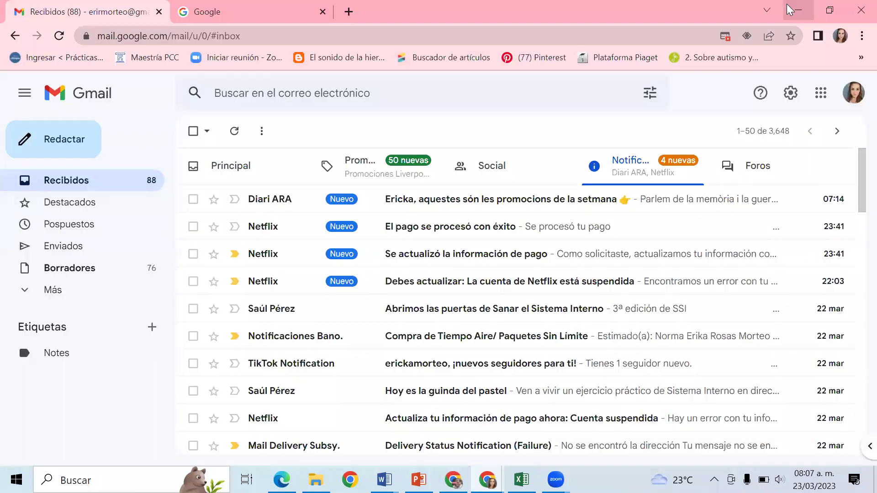
left_click(786, 3)
left_click(384, 480)
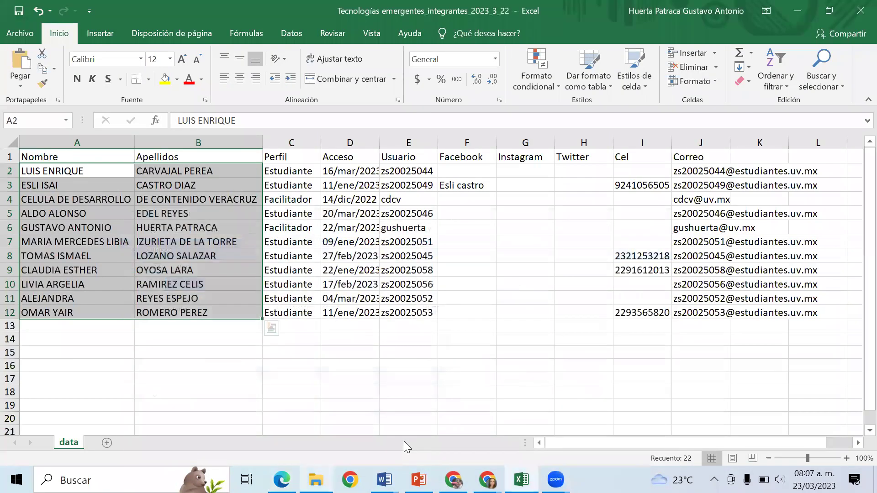
Check the Zoom previews and select the participant names in A2:B12
left_click(556, 479)
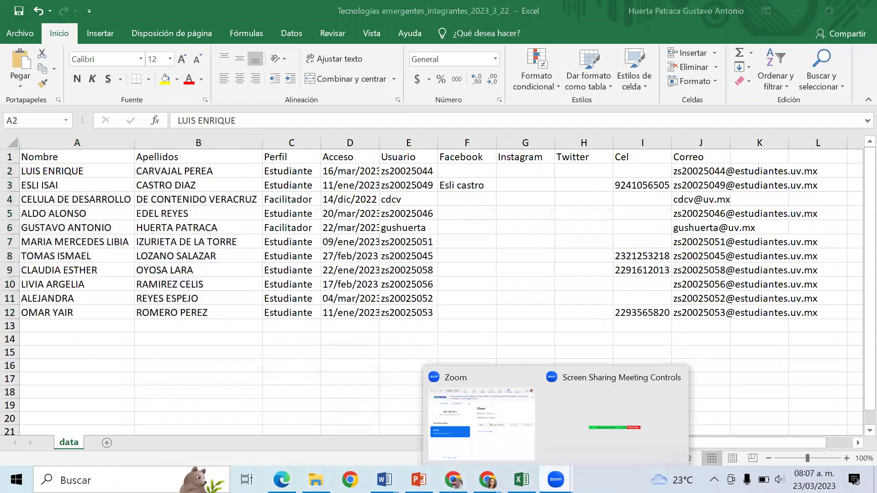
left_click(515, 415)
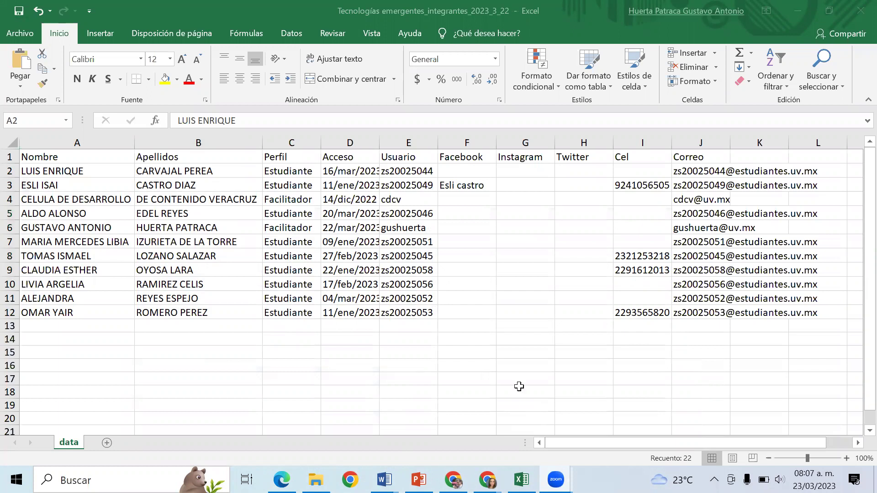
key("shift+Right")
key("ctrl+shift+Down")
left_click(555, 479)
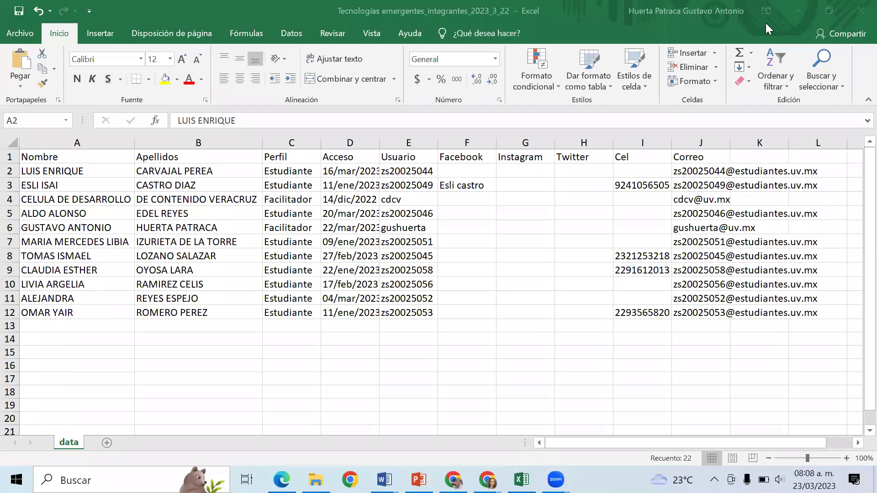
Minimize Excel and the Word document, then switch back to Chrome with Canva
left_click(801, 5)
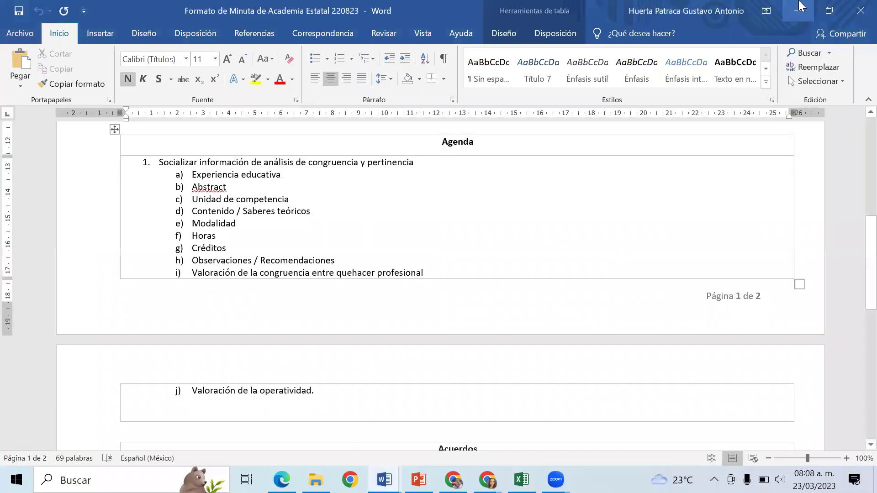
left_click(800, 6)
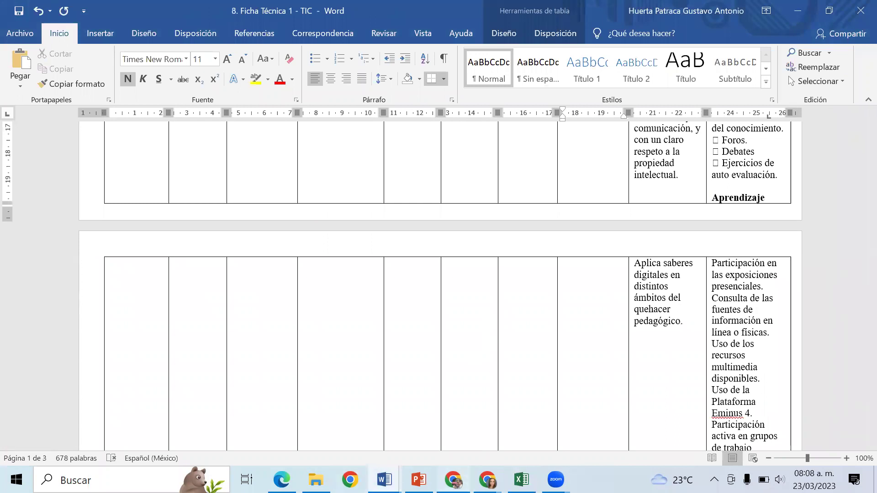
key("alt+Tab")
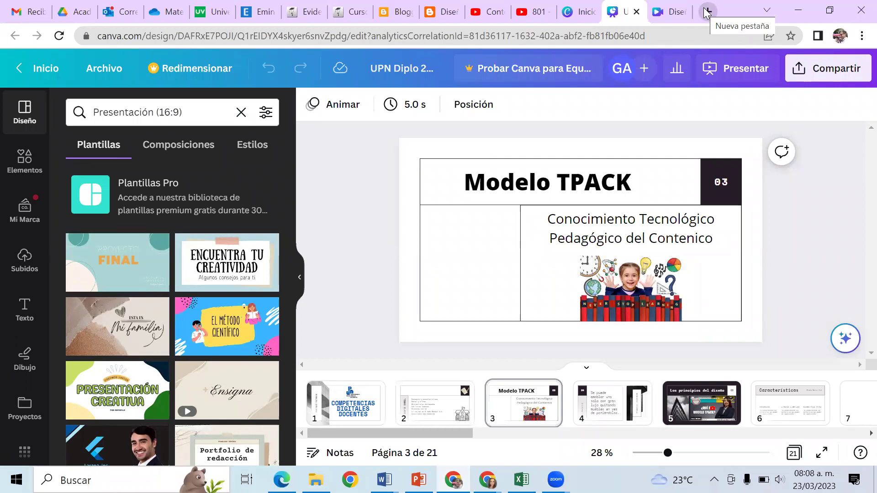
From the Gmail inbox, open YouTube through the Google apps menu
left_click(17, 3)
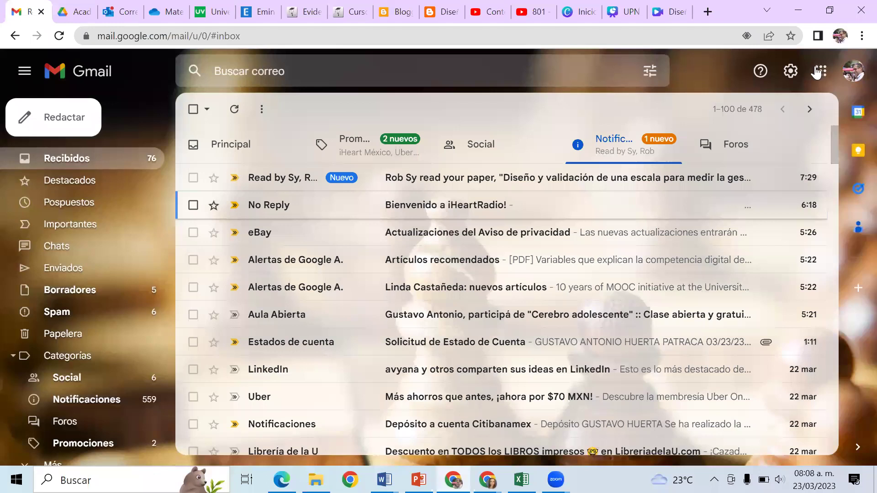
left_click(817, 72)
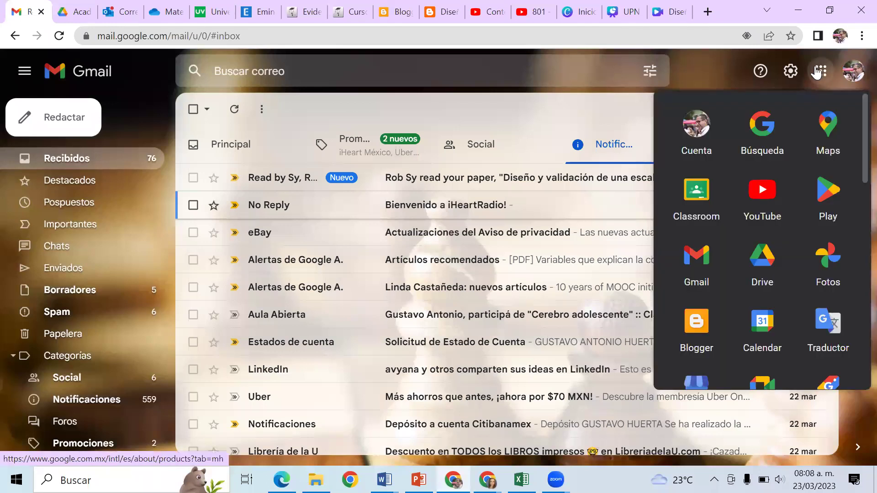
left_click(768, 202)
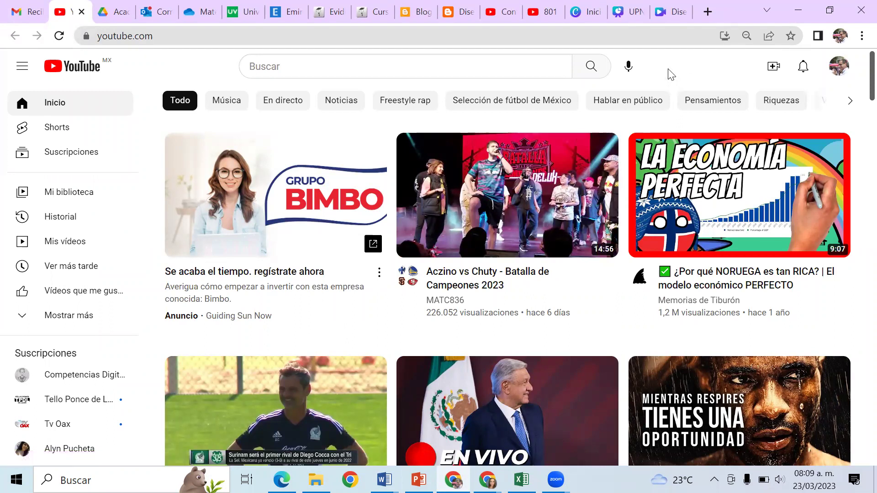
Open the Subir vídeos dialog from the CREAR menu in YouTube Studio
left_click(772, 71)
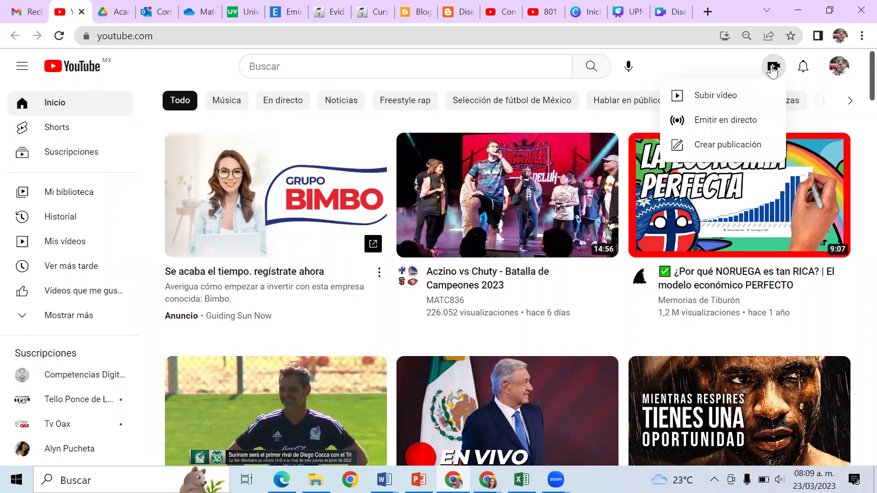
left_click(712, 91)
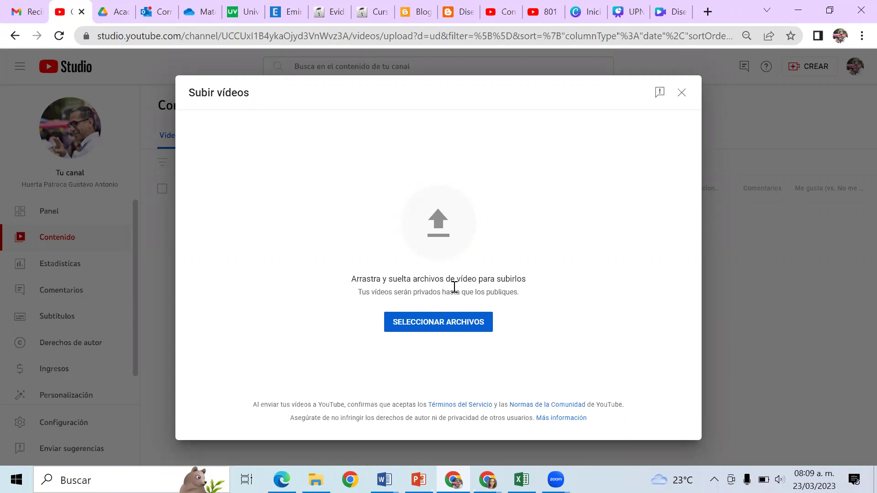
key("Escape")
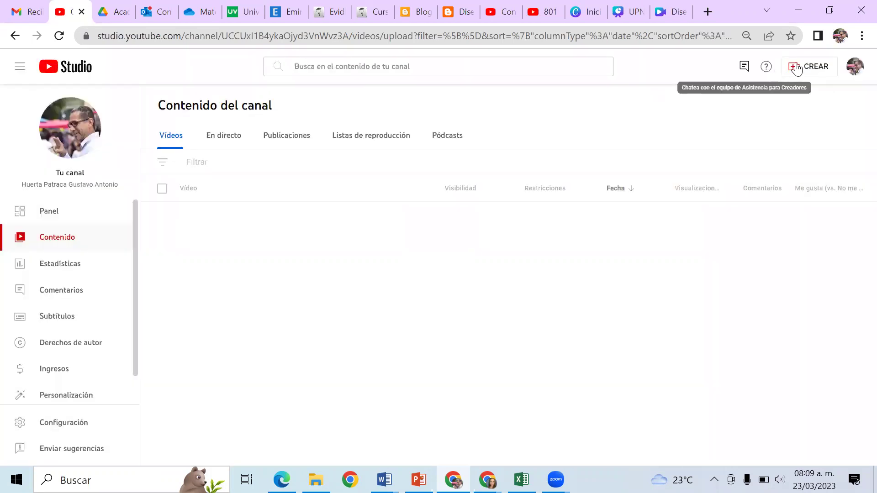
left_click(797, 69)
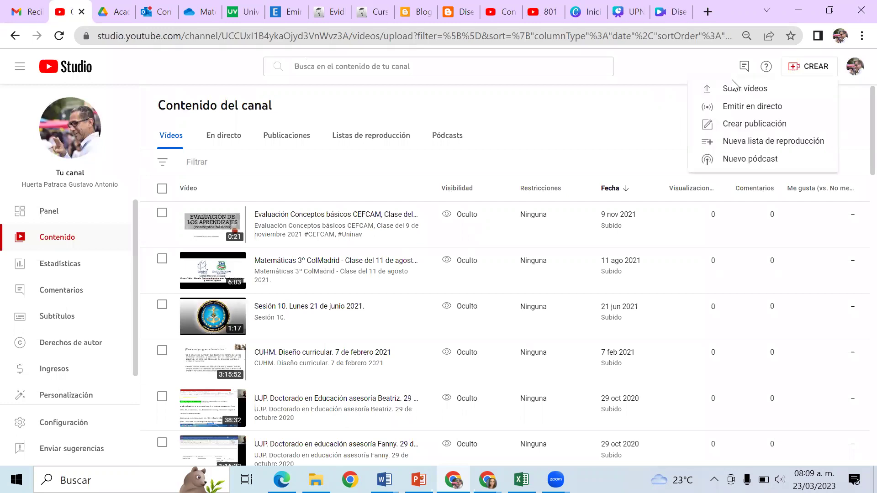
key("Return")
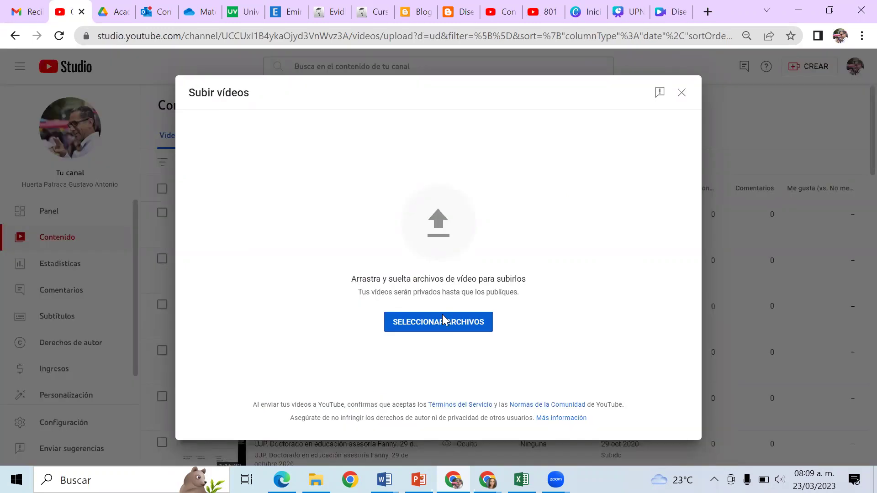
Open the upload file chooser, glance at PowerPoint's export, then return to the Abrir dialog
left_click(443, 316)
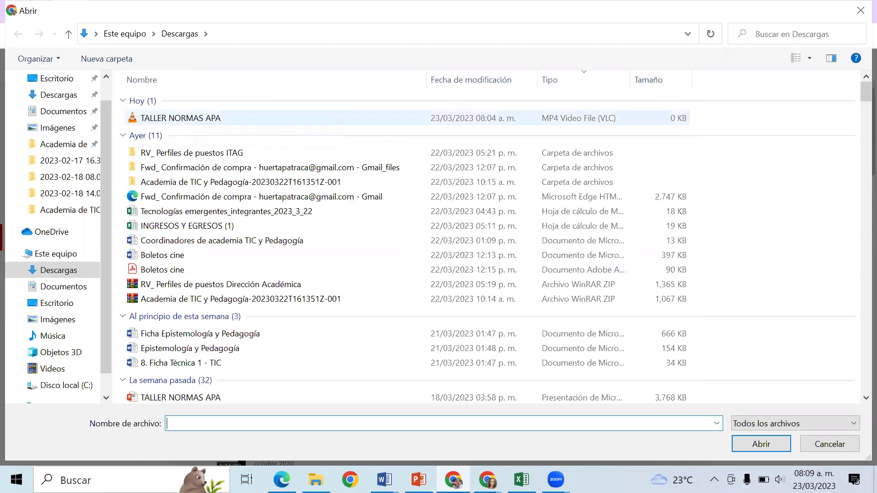
left_click(418, 480)
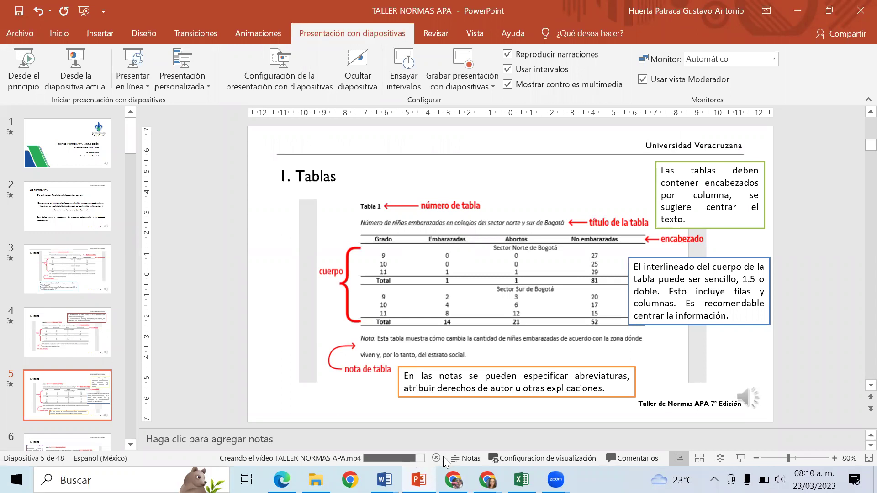
left_click(797, 8)
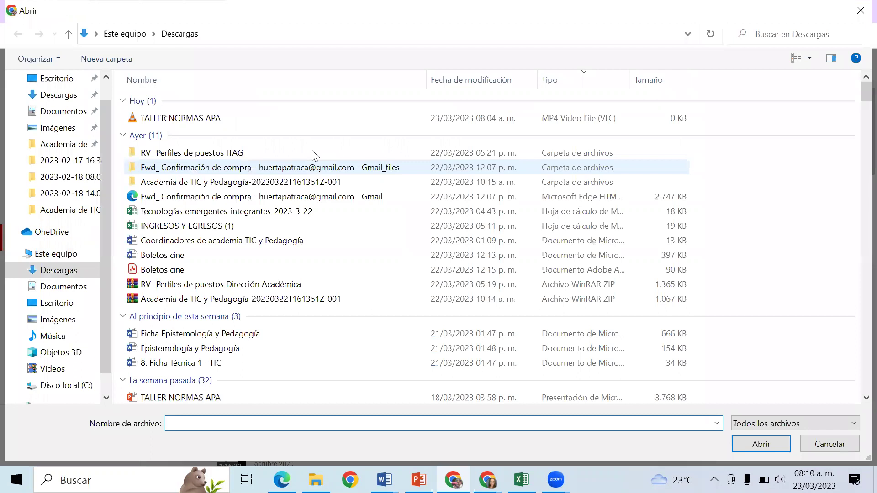
Browse the Descargas files and select the Estructura y redacción de reactivos para exámenes video
key("Home")
scroll(192, 338, "down", 4)
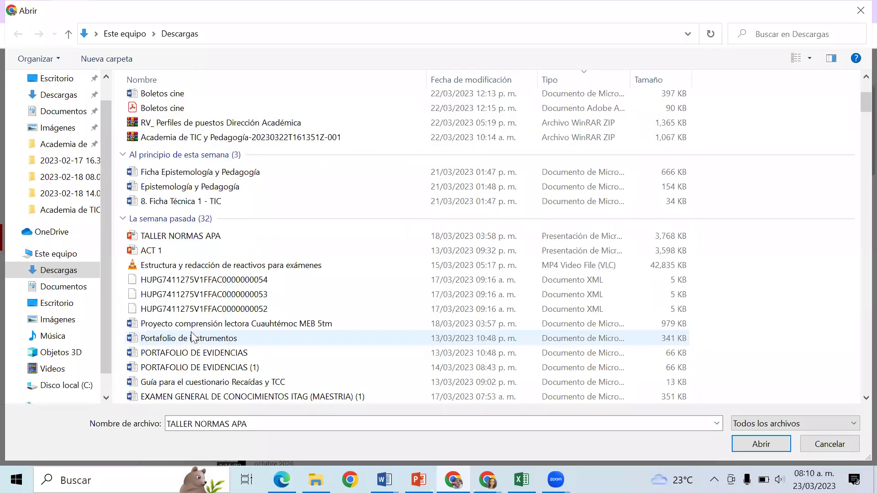
scroll(192, 338, "down", 3)
scroll(228, 215, "up", 1)
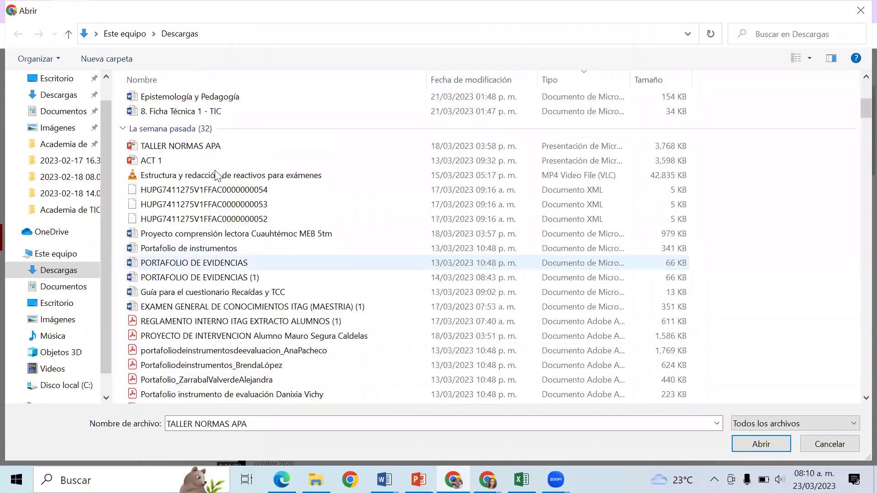
left_click(642, 176)
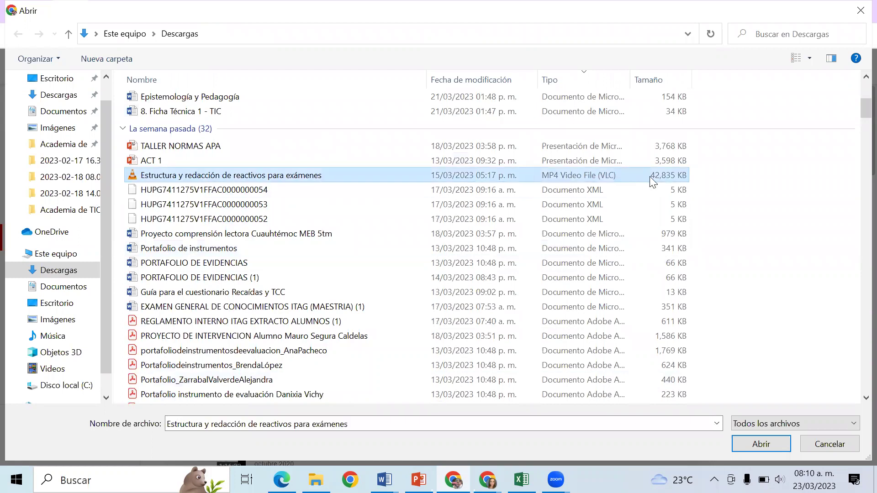
scroll(290, 296, "down", 2)
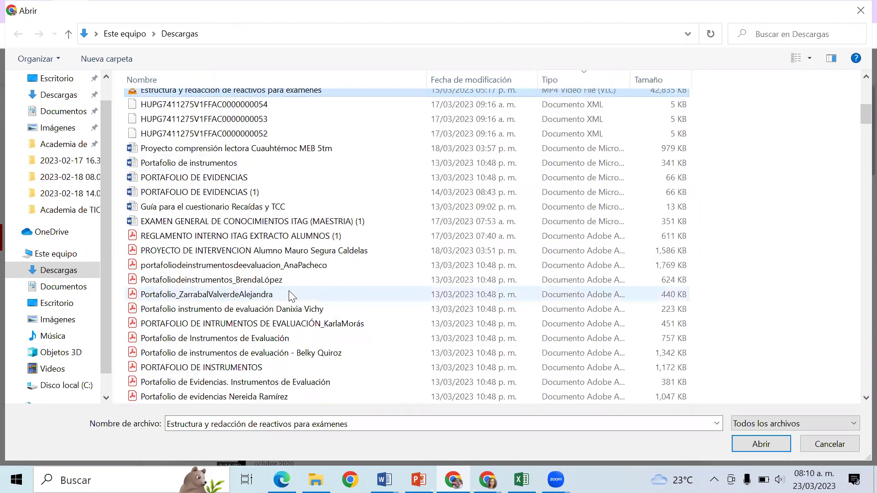
scroll(290, 296, "down", 3)
scroll(291, 296, "up", 6)
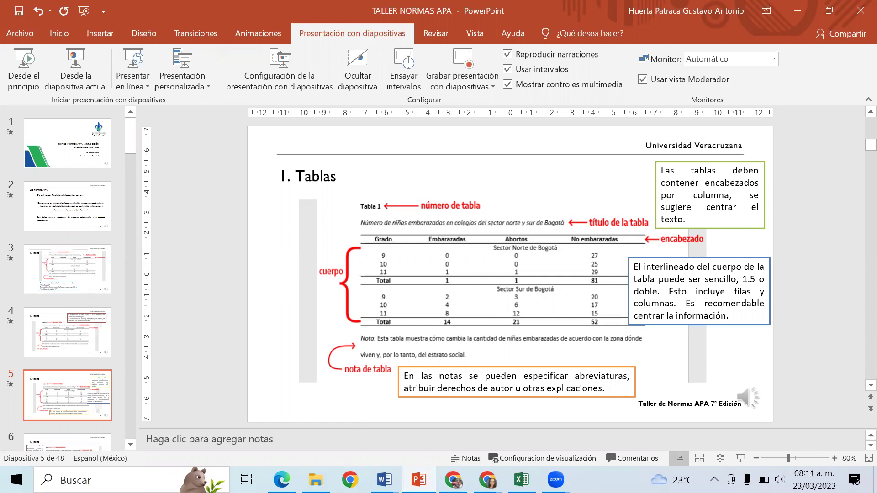
left_click(316, 480)
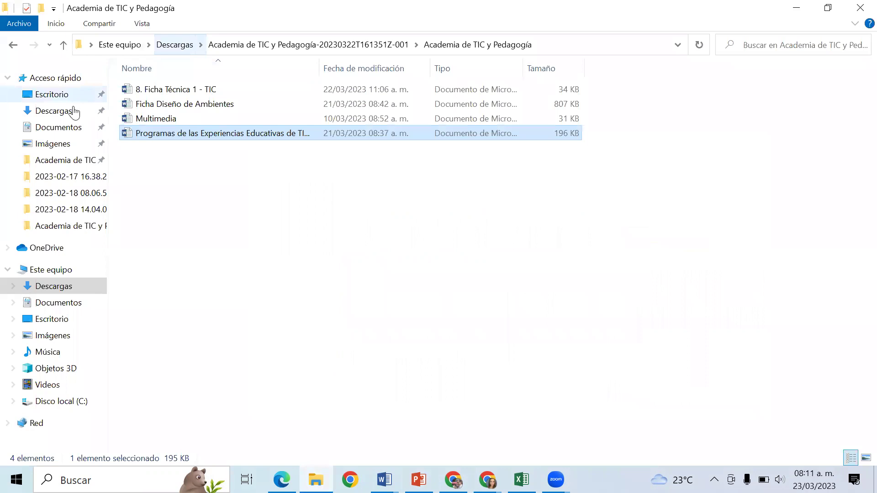
left_click(74, 112)
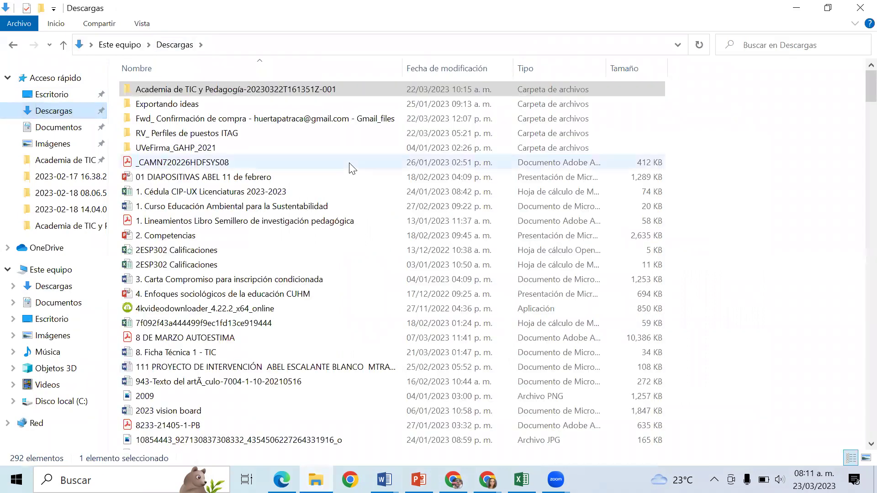
left_click(437, 71)
left_click(438, 71)
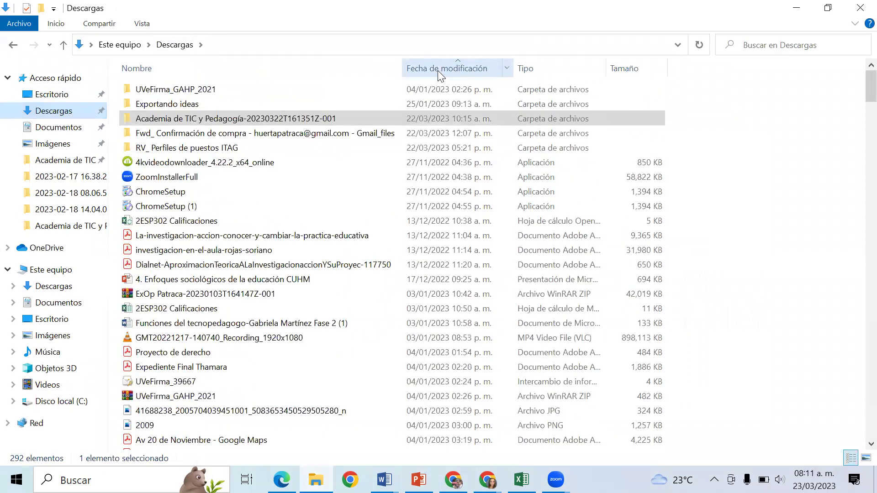
key("Tab")
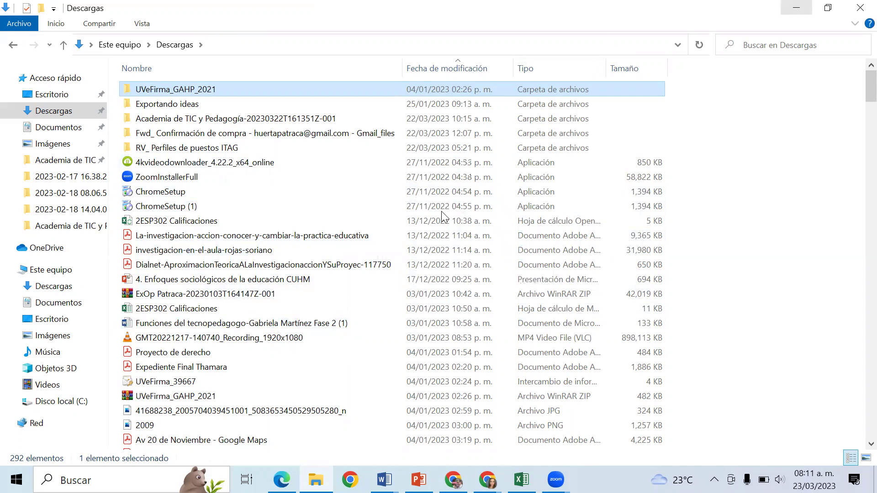
scroll(218, 325, "down", 2)
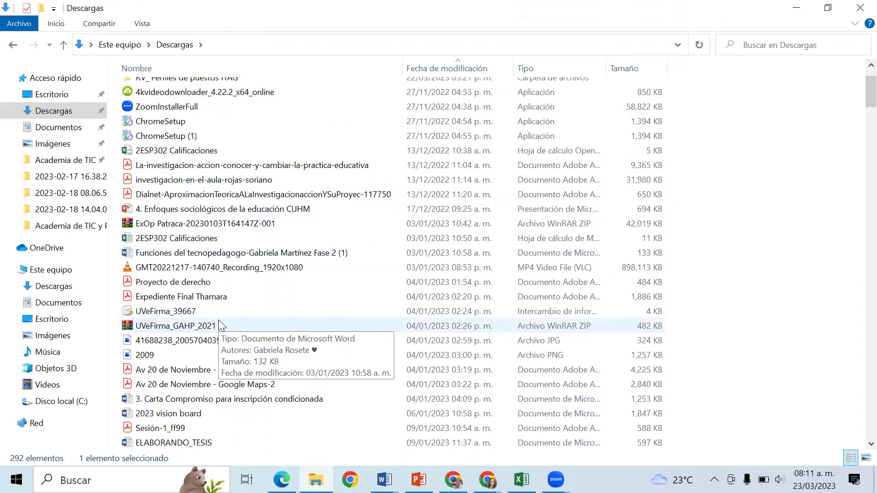
scroll(219, 325, "up", 2)
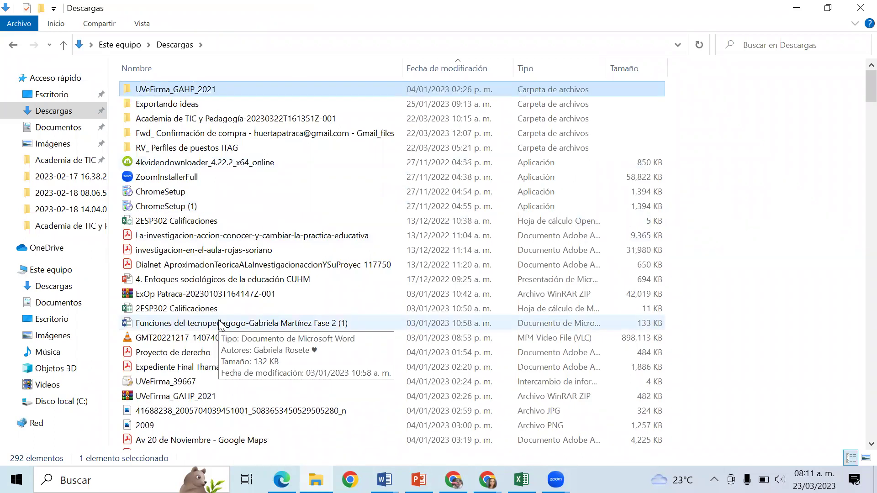
left_click(51, 95)
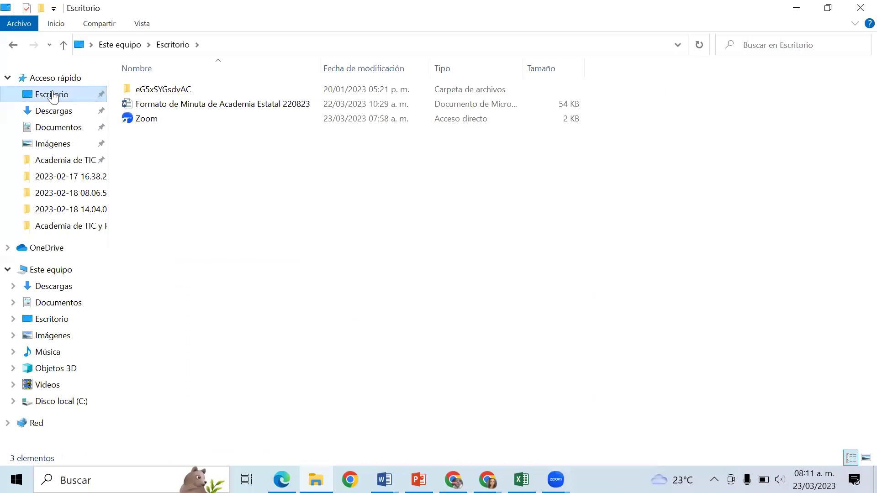
left_click(59, 127)
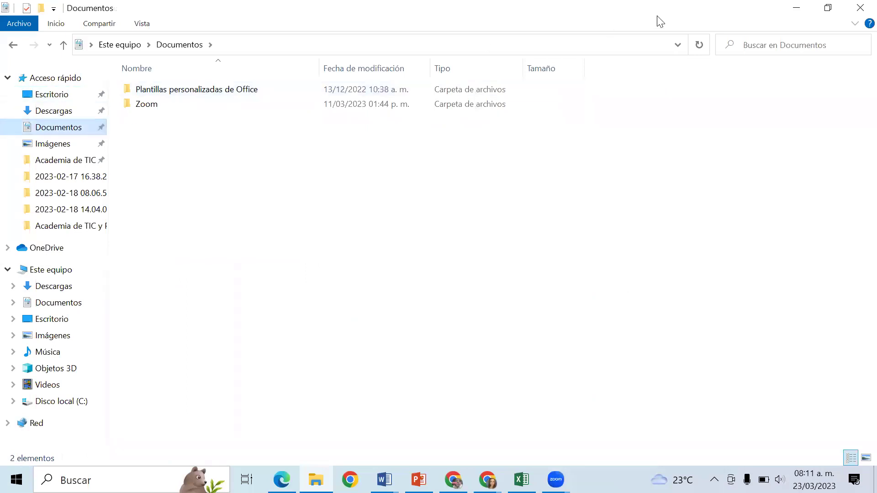
left_click(791, 7)
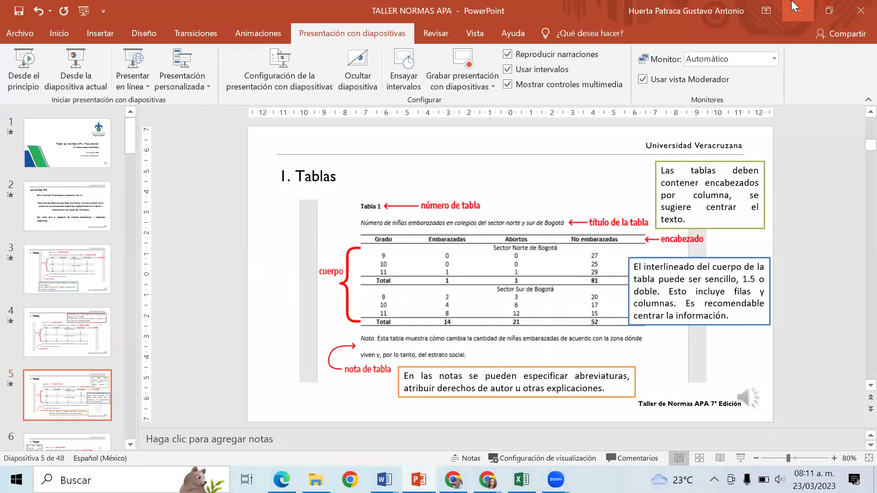
Sort Descargas by Fecha de modificación and open today's TALLER NORMAS APA MP4 for upload
left_click(795, 6)
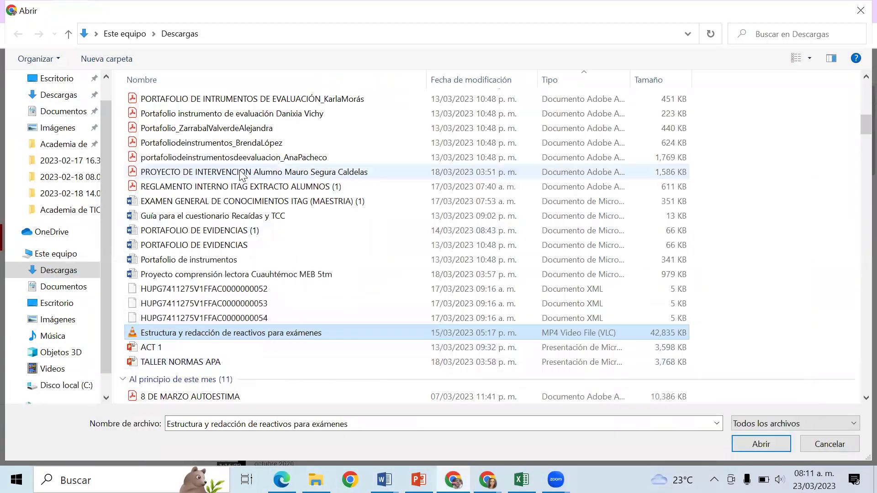
left_click(456, 82)
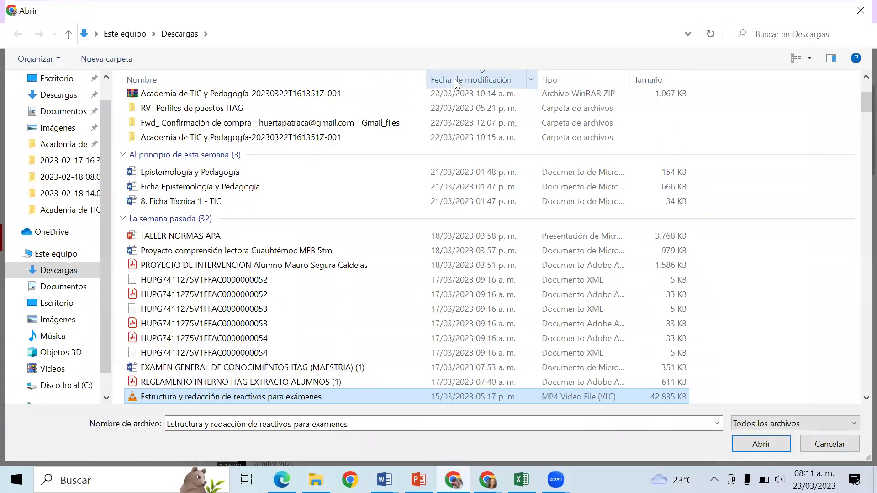
scroll(203, 147, "up", 4)
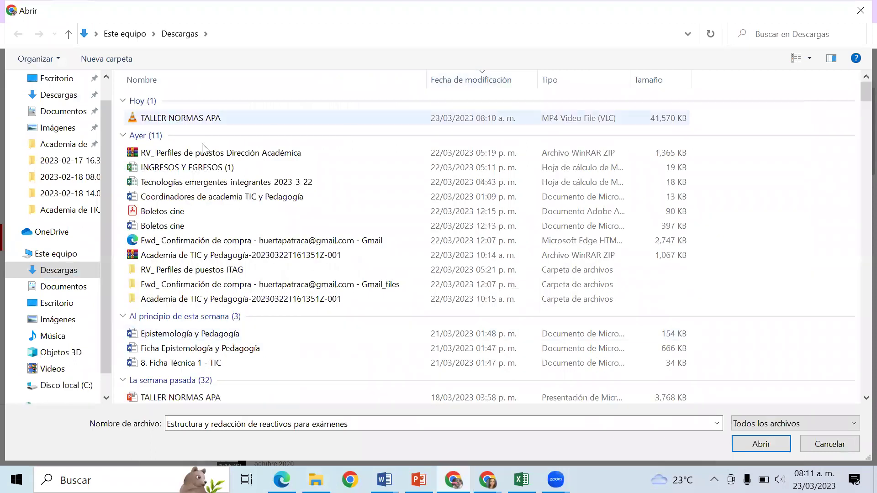
key("space")
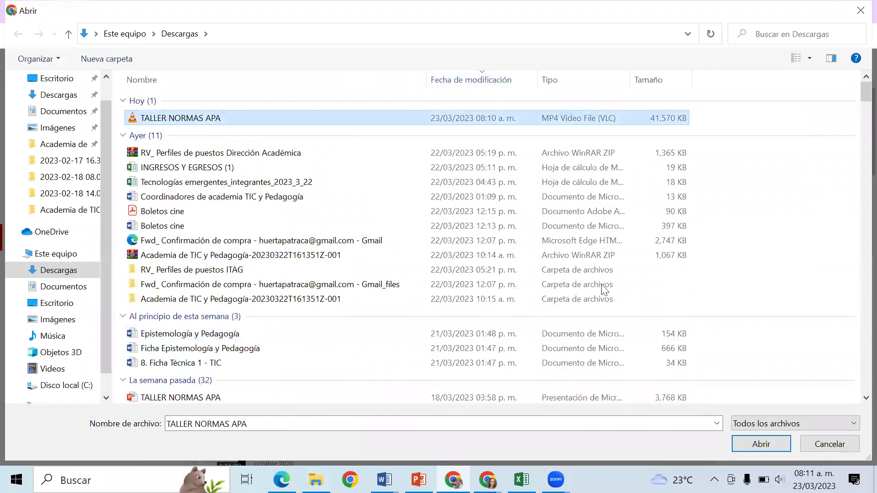
left_click(765, 448)
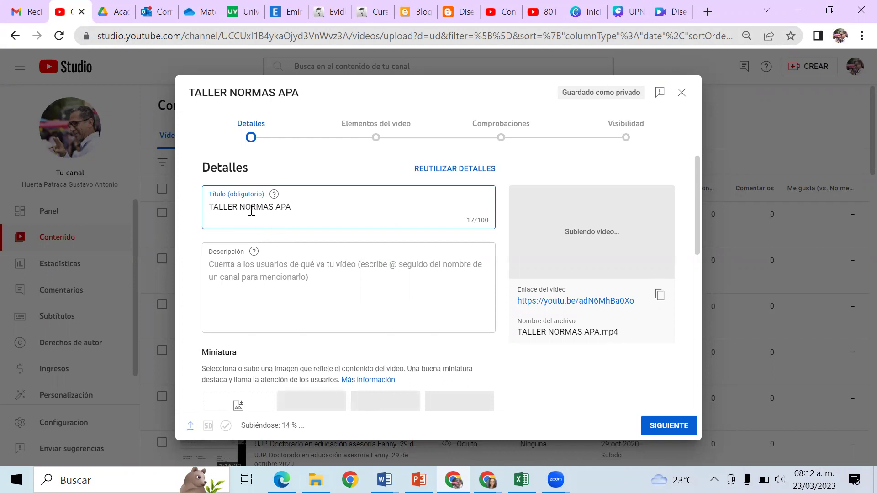
Review the Título and Descripción fields, then copy the Enlace del vídeo share link
triple_click(251, 208)
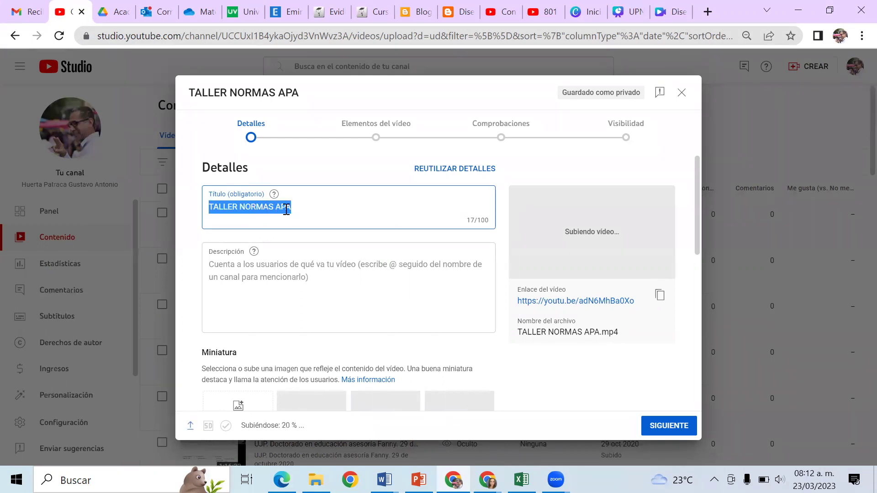
left_click(258, 277)
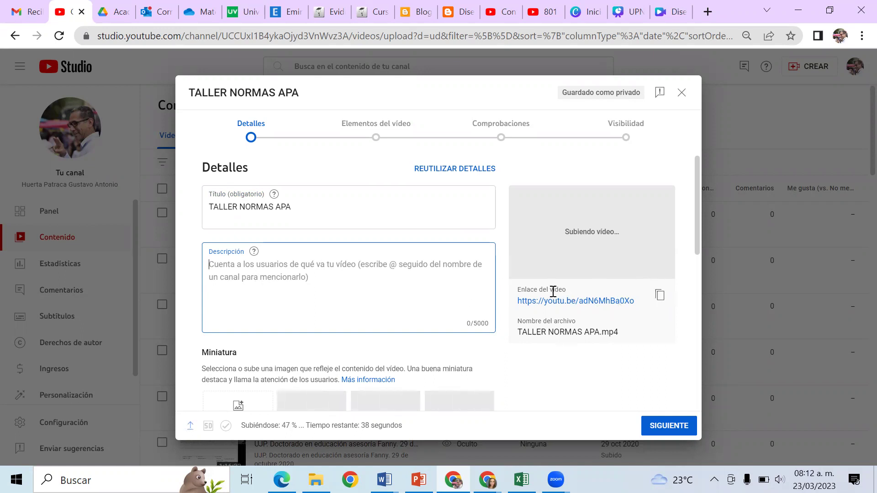
left_click(661, 296)
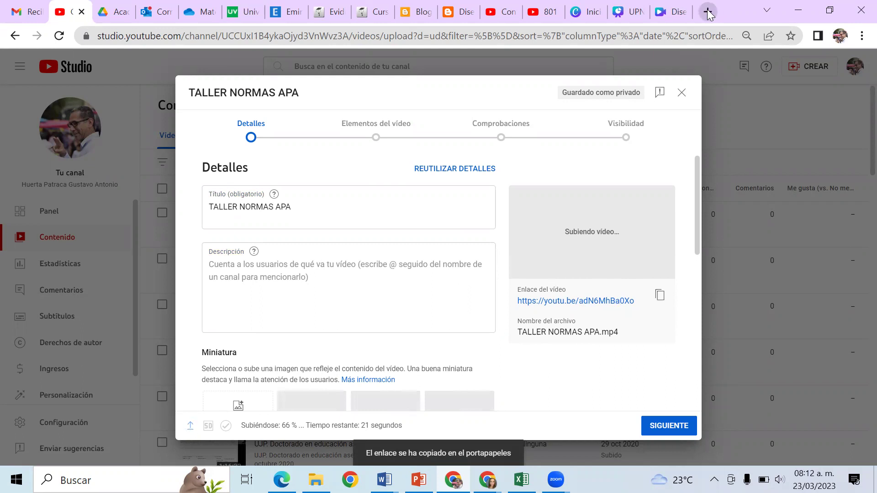
key("ctrl+shift+n")
type("https://youtu.be/adN6MhBa0Xo")
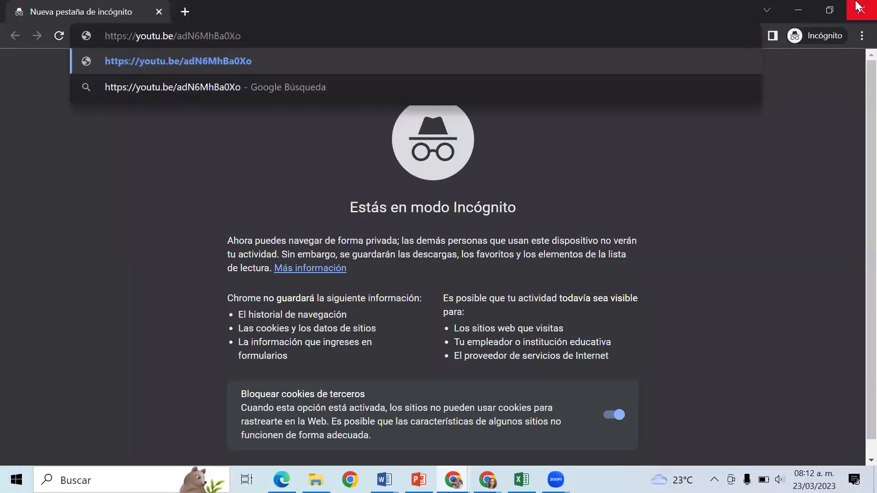
key("Return")
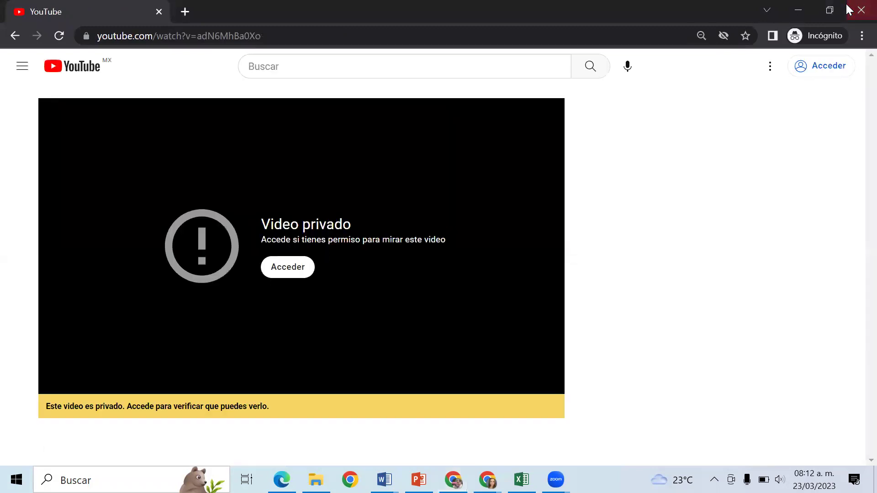
left_click(861, 10)
scroll(214, 336, "down", 2)
scroll(215, 336, "down", 2)
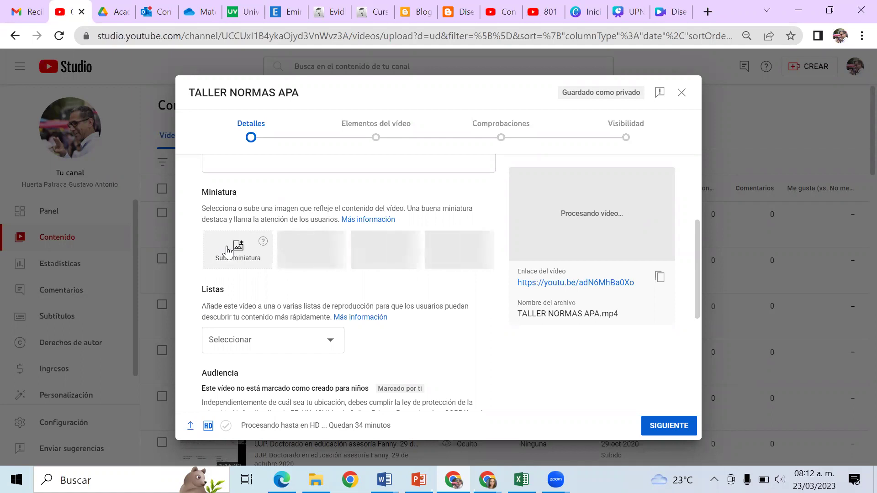
scroll(227, 251, "down", 3)
Open the Listas 'Seleccionar' dropdown and scroll through the channel's available playlists
scroll(196, 233, "up", 1)
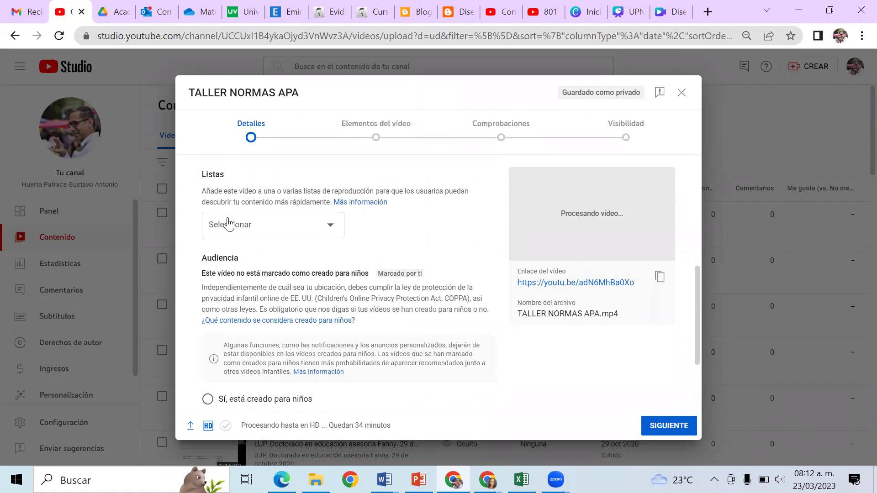
left_click(318, 228)
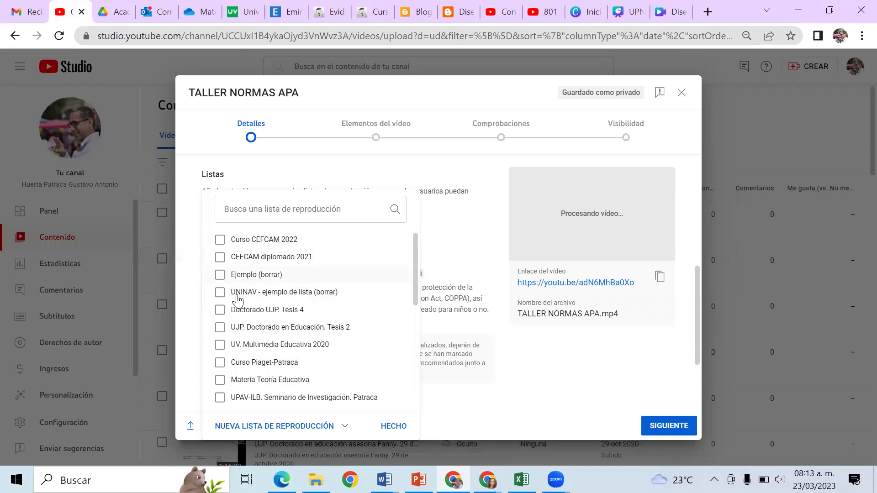
scroll(233, 299, "down", 1)
scroll(233, 300, "down", 5)
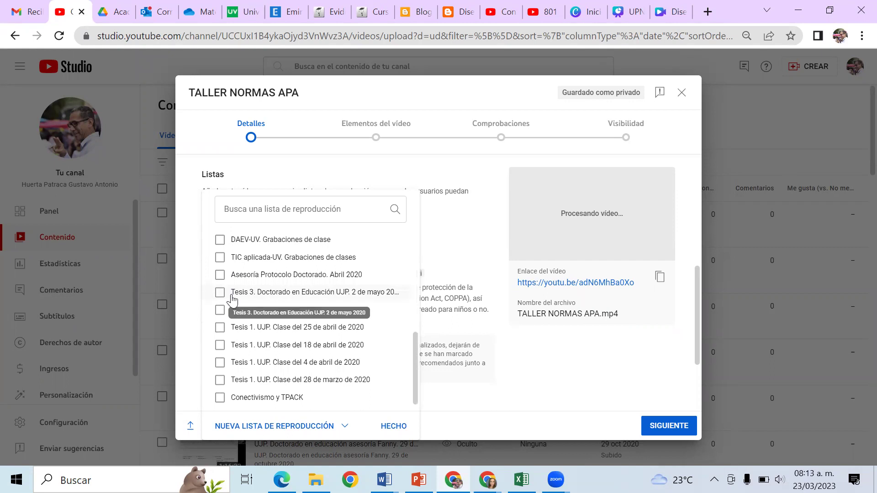
scroll(232, 299, "up", 5)
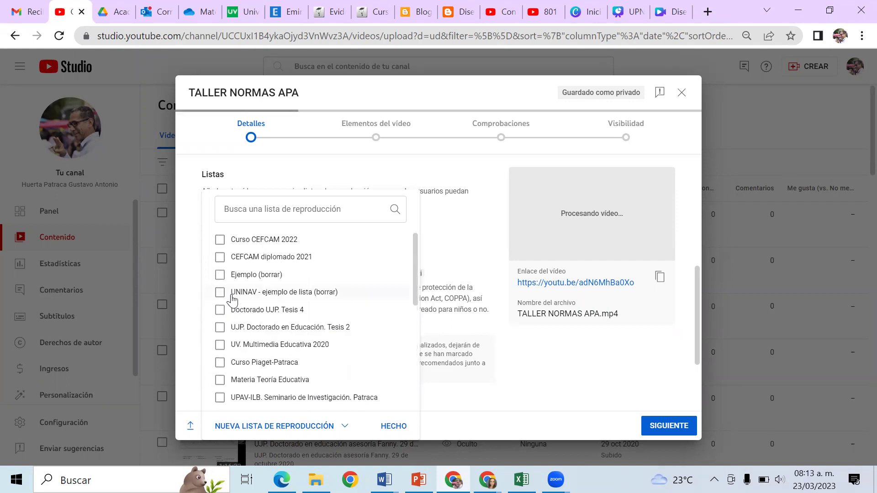
left_click(372, 11)
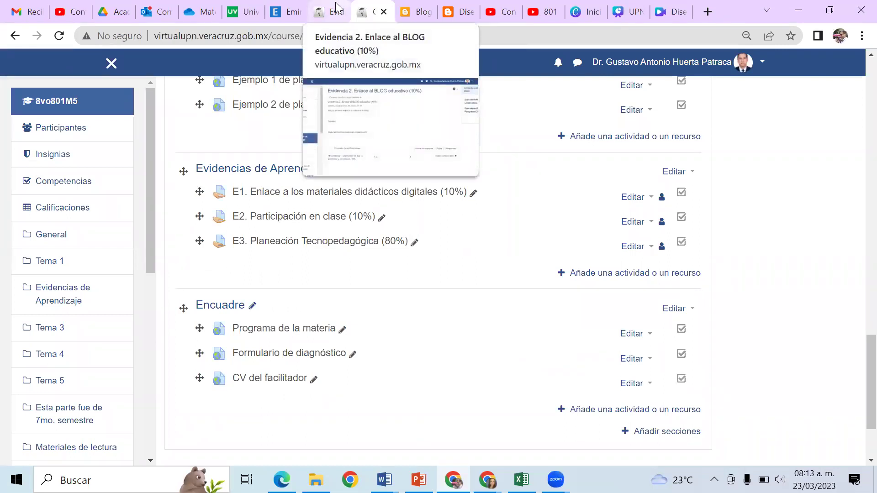
Go from the Evidencia 2 forum to the 8vo801M5 course page and scroll its sections
left_click(336, 7)
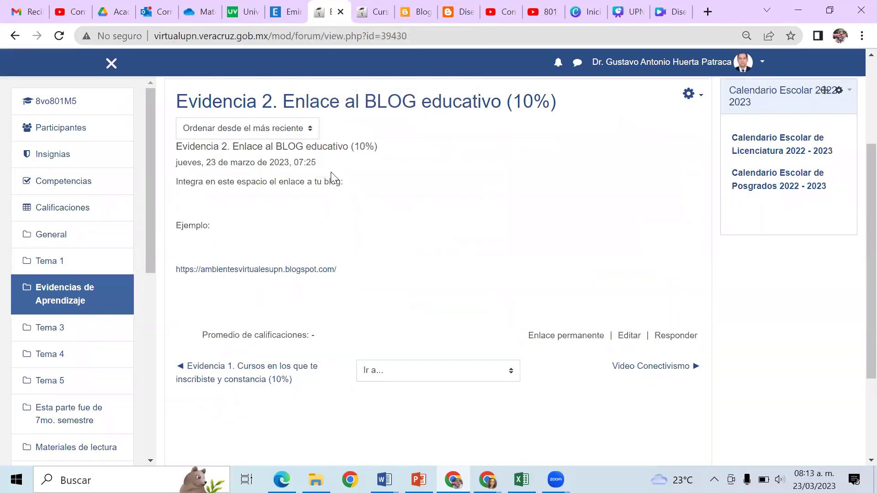
left_click(52, 101)
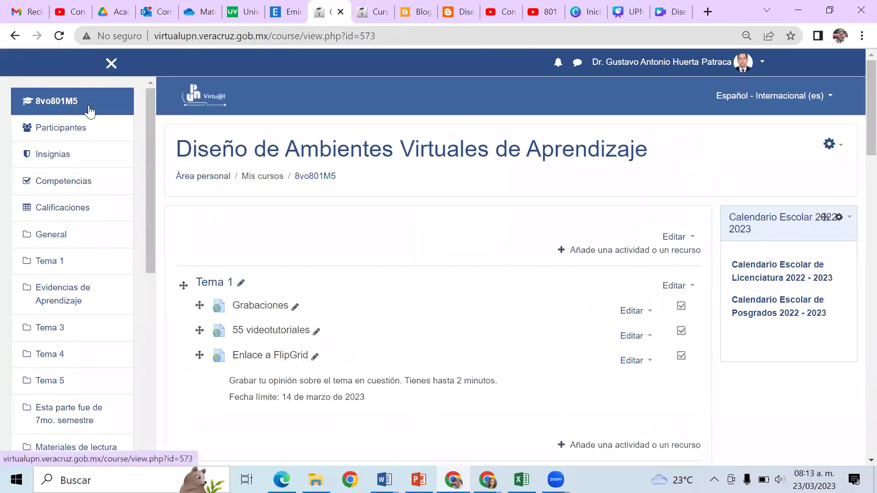
scroll(318, 232, "down", 3)
scroll(318, 232, "down", 2)
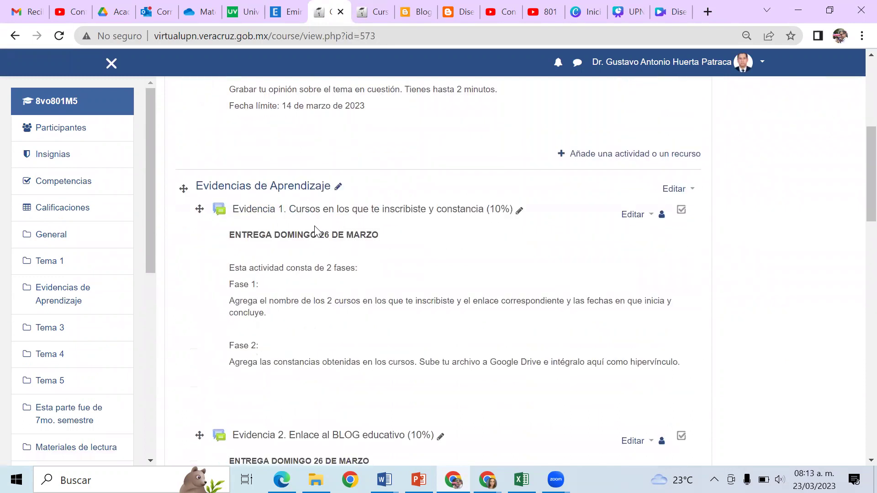
scroll(315, 228, "down", 2)
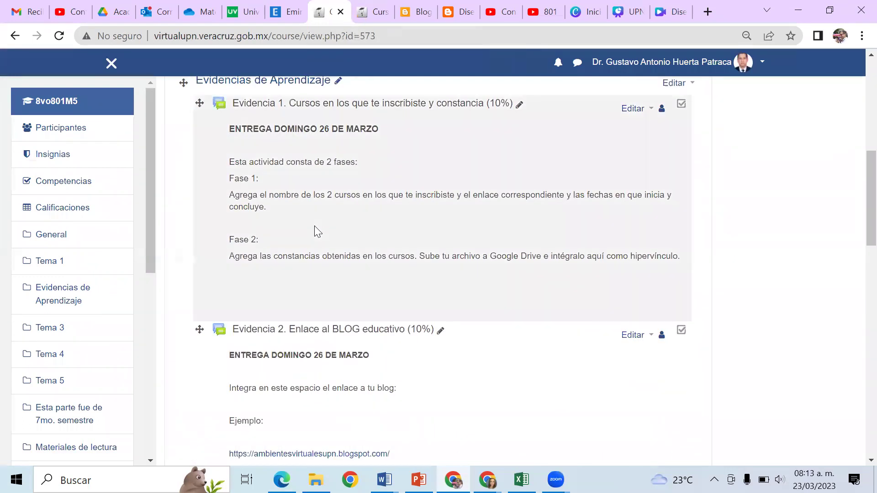
scroll(314, 226, "up", 5)
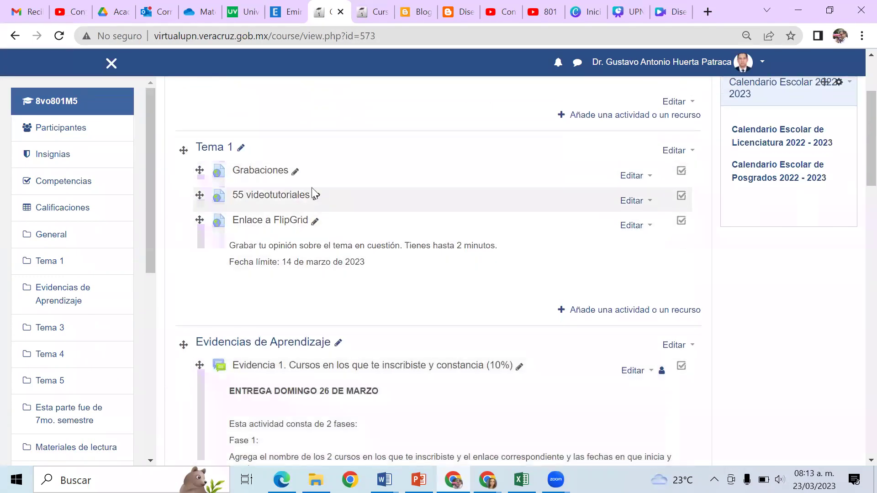
Open Grabaciones to view the three-video 801 - UPN playlist, then return to YouTube Studio
left_click(262, 175)
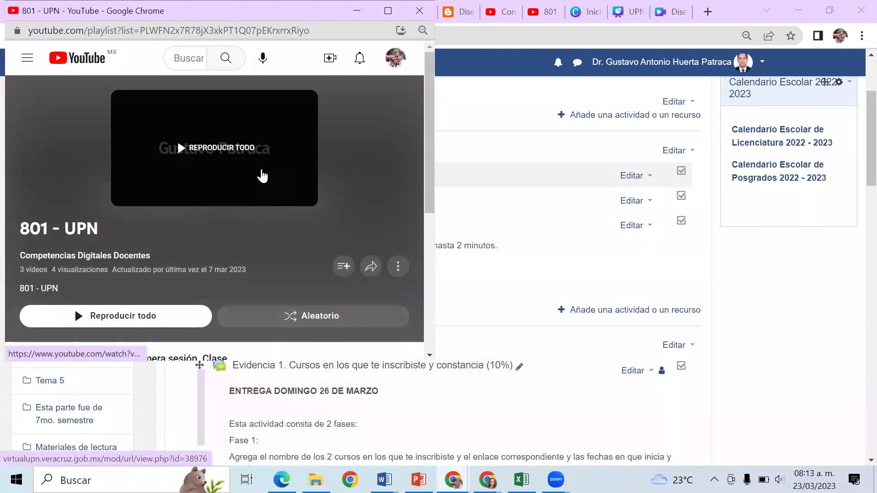
left_click(388, 11)
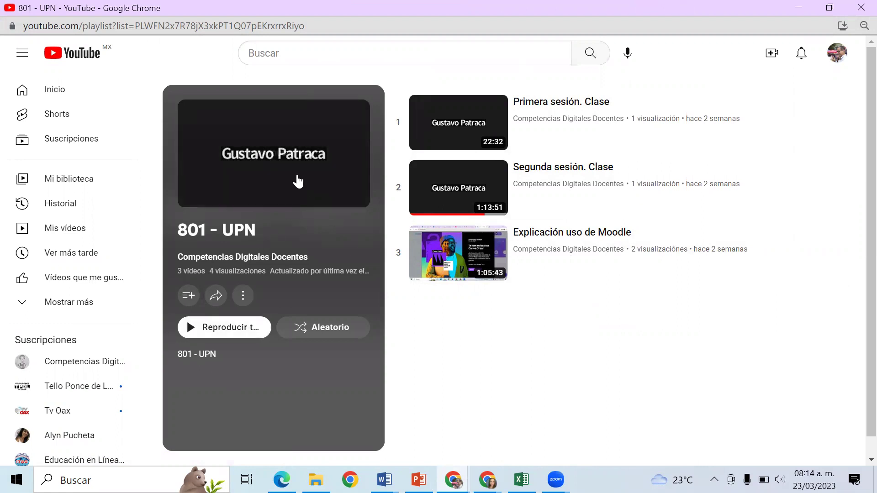
left_click(858, 7)
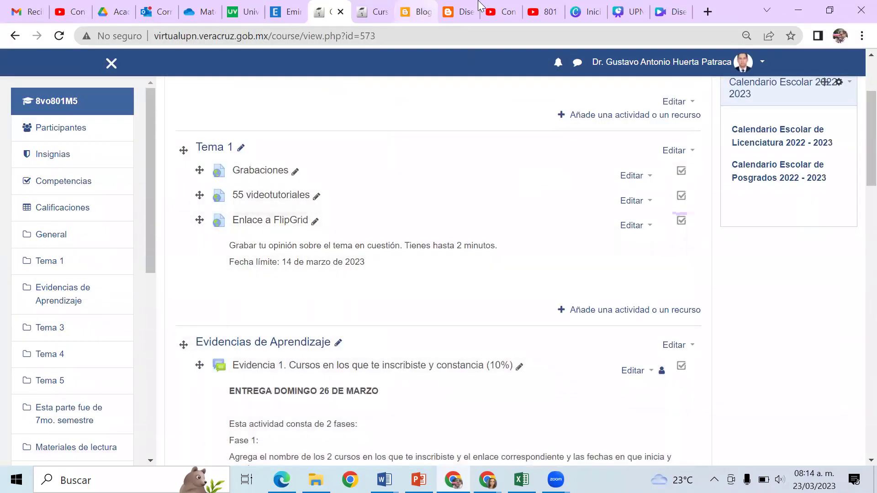
left_click(502, 11)
left_click(536, 8)
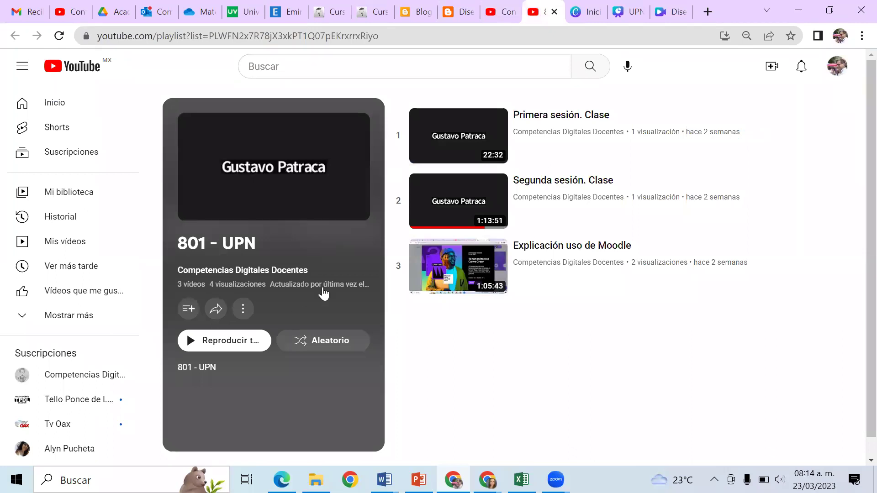
key("ctrl+2")
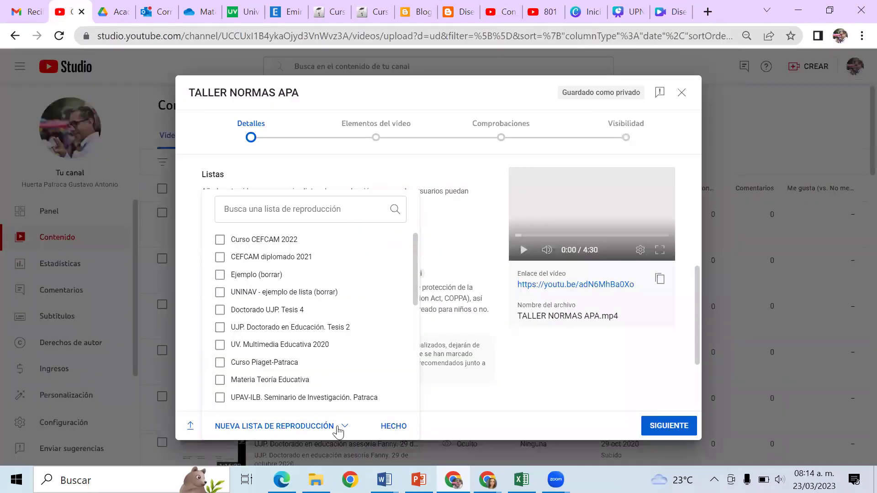
Start a new playlist and set its visibility to Oculta
left_click(312, 426)
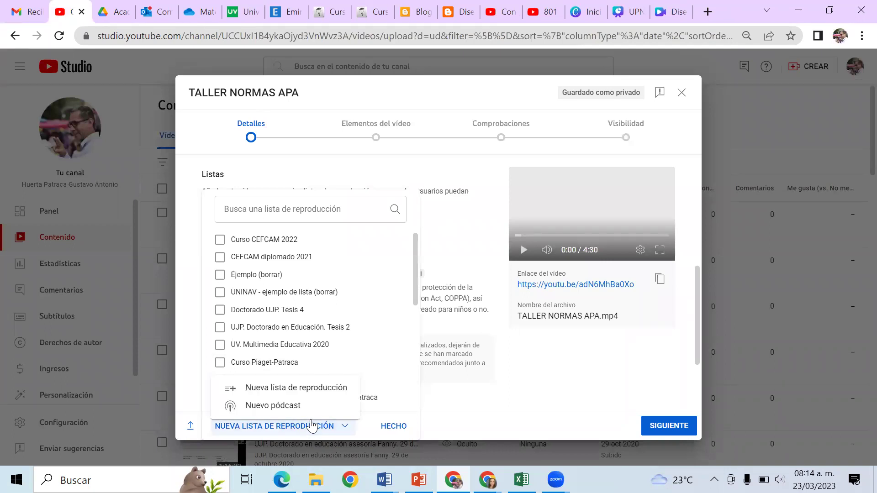
left_click(294, 388)
left_click(347, 192)
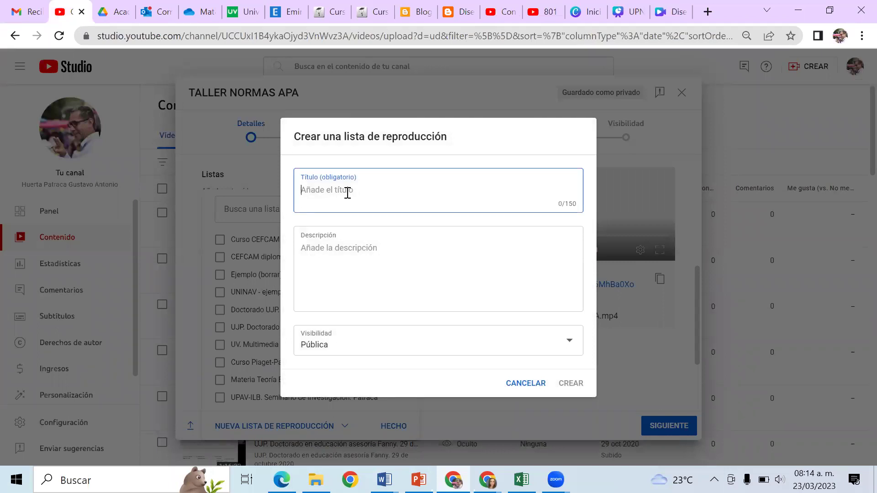
left_click(364, 346)
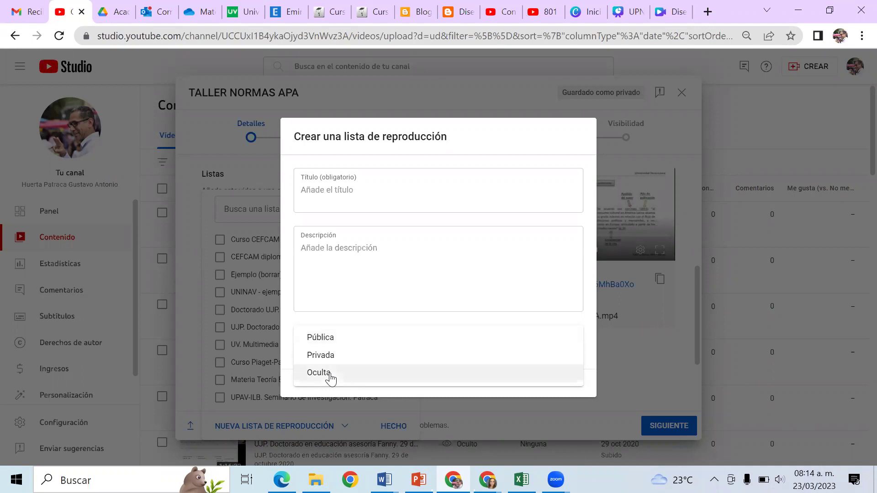
left_click(329, 375)
Title the new playlist 'UPN ejemplo' and create it
left_click(343, 191)
type("aaaa")
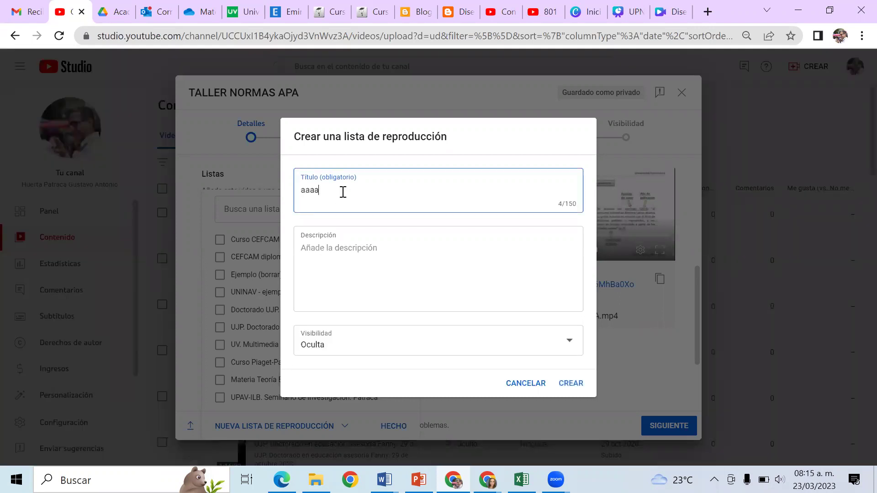
left_click(339, 247)
type("aaaaa")
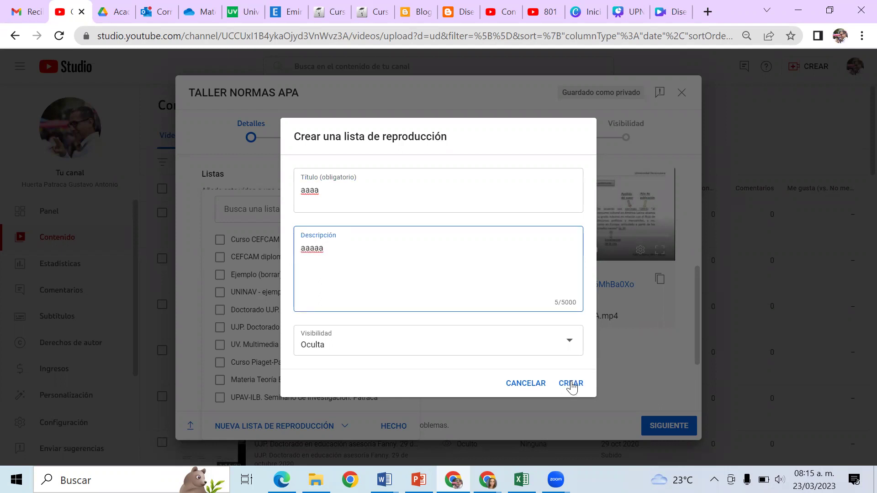
left_click(315, 196)
double_click(314, 195)
type("UPN ")
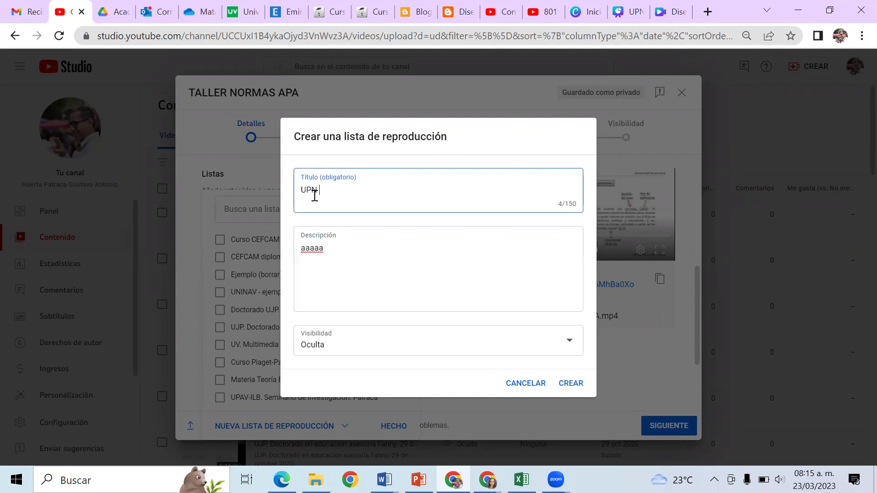
type("ejemplo")
left_click(571, 384)
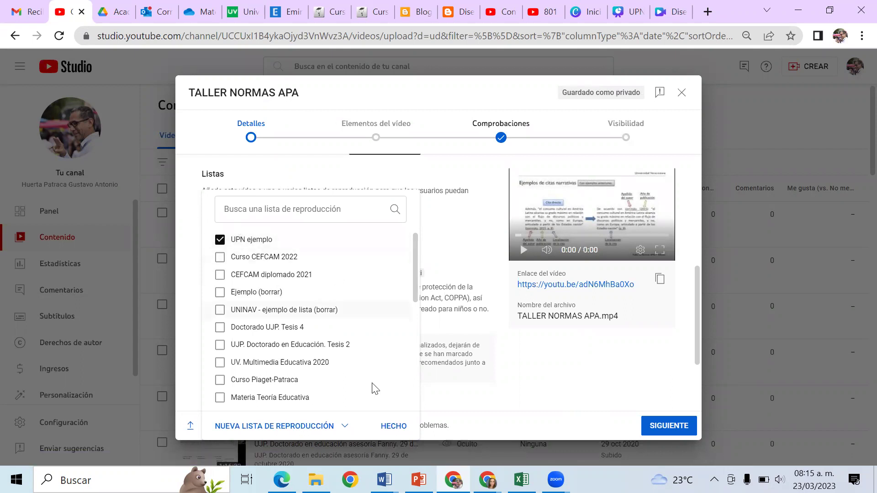
Keep UPN ejemplo as the only playlist, unticking the UNINAV and Tesis 2 lists again
left_click(393, 427)
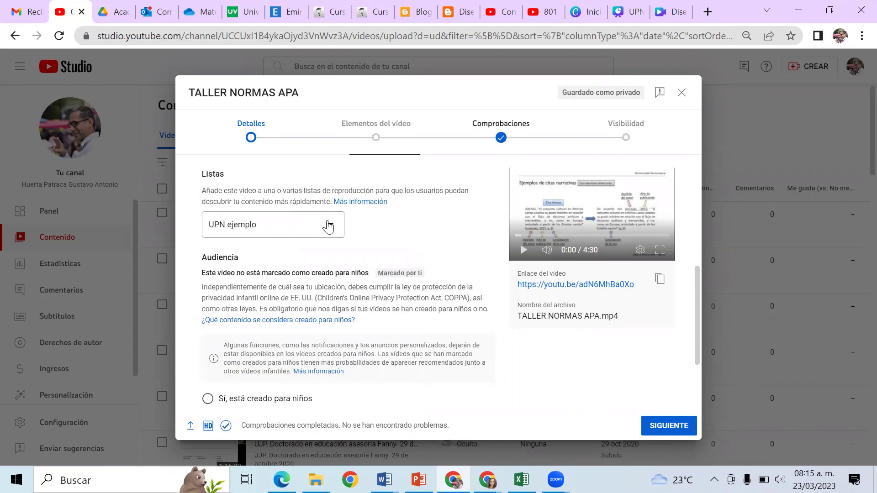
left_click(328, 227)
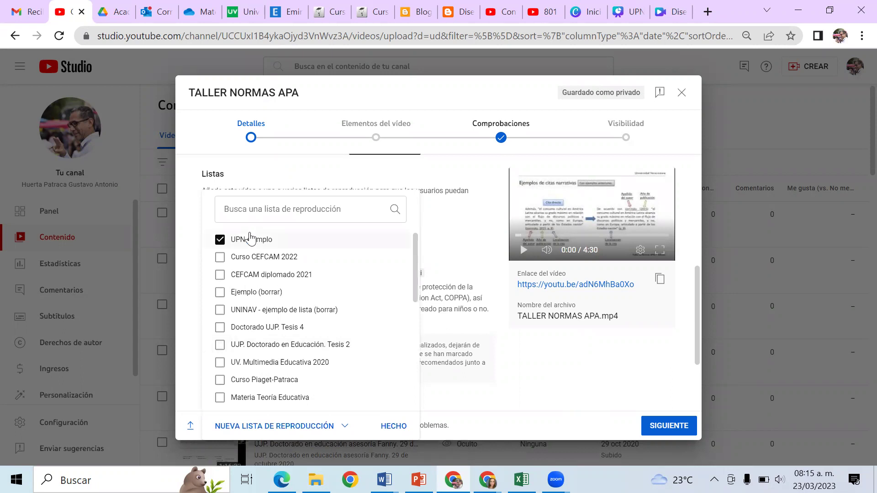
left_click(221, 311)
left_click(220, 345)
left_click(220, 346)
left_click(220, 311)
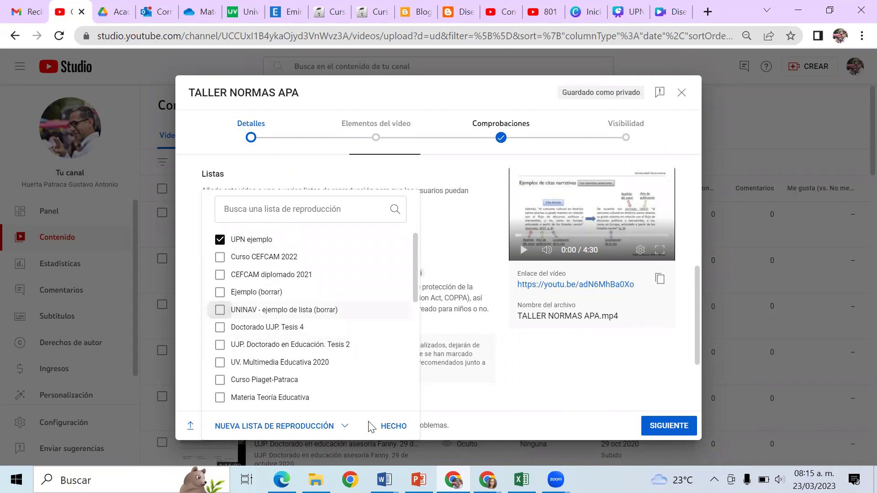
left_click(392, 425)
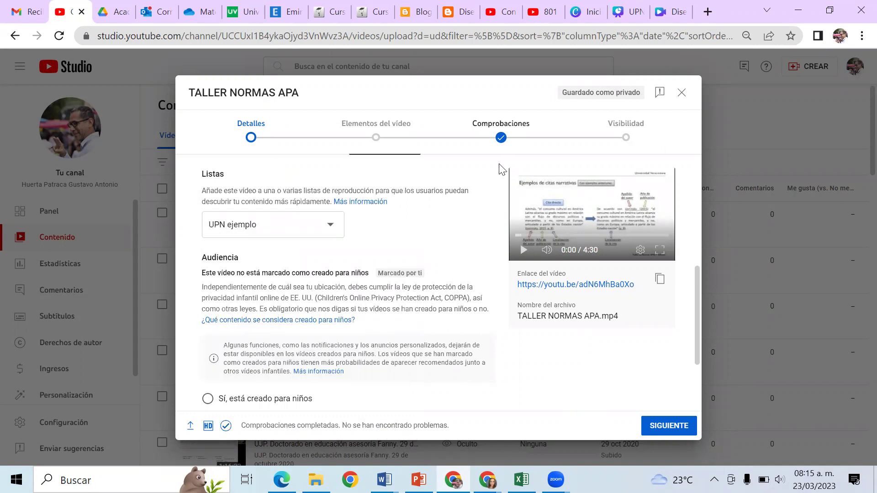
Scroll down the Detalles step and advance to Elementos del vídeo
left_click_drag(500, 168, 499, 124)
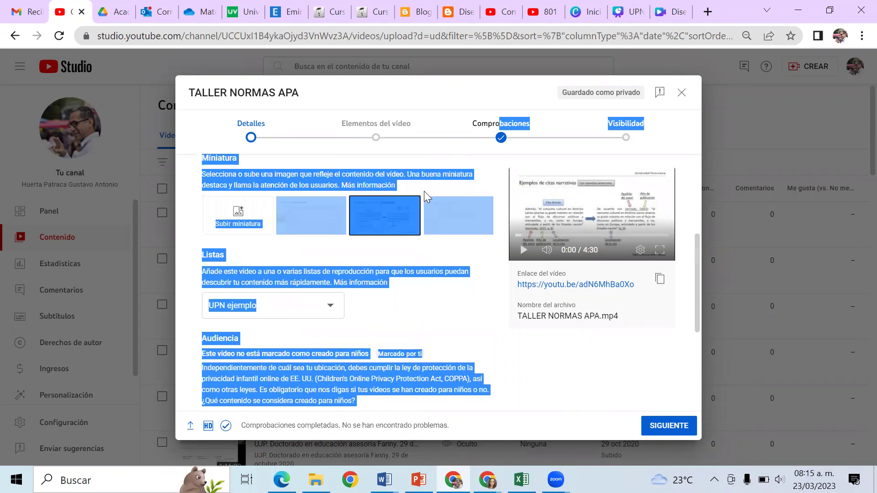
left_click(472, 247)
scroll(472, 247, "down", 4)
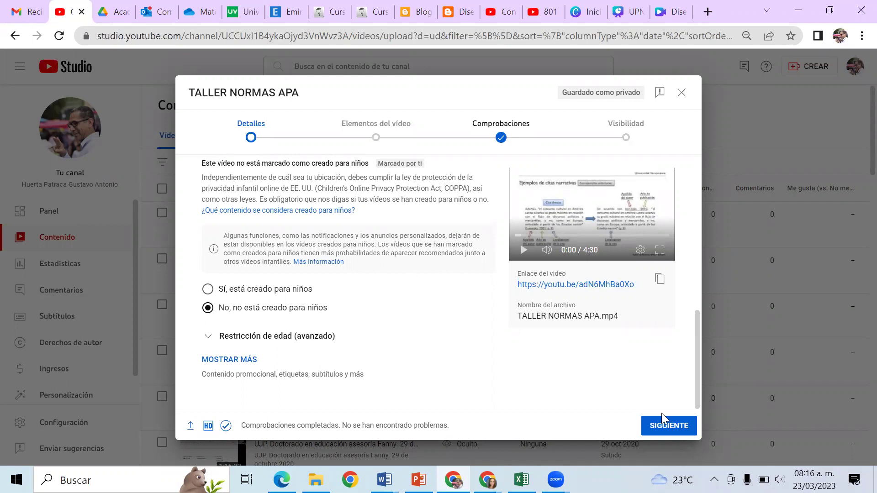
left_click(662, 426)
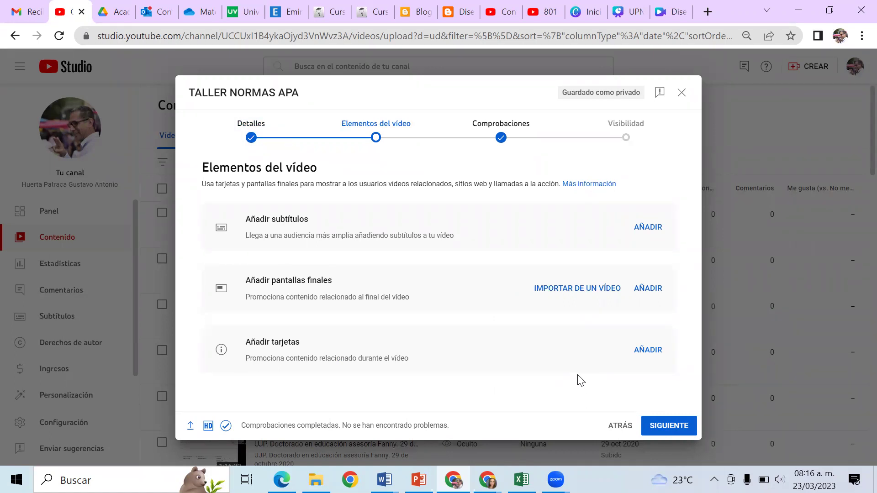
Advance to Visibilidad, save the video as Oculto, copy its link and close the dialog
left_click(664, 429)
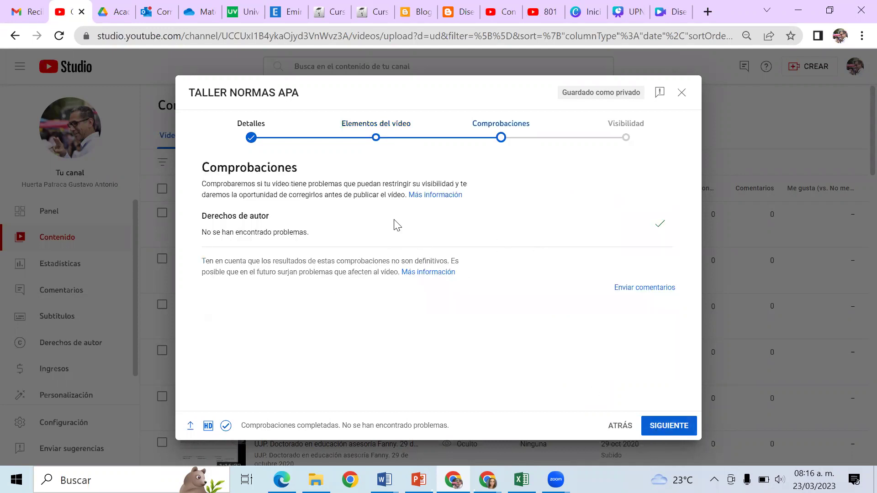
left_click(665, 430)
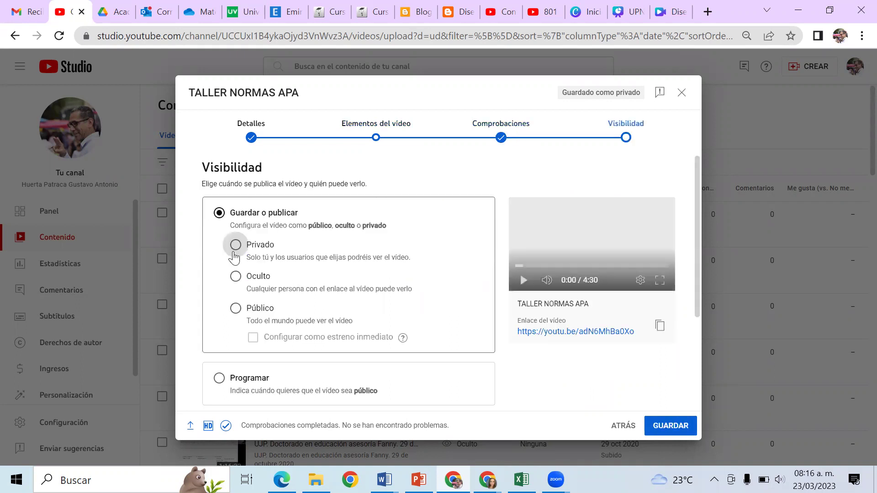
left_click(236, 276)
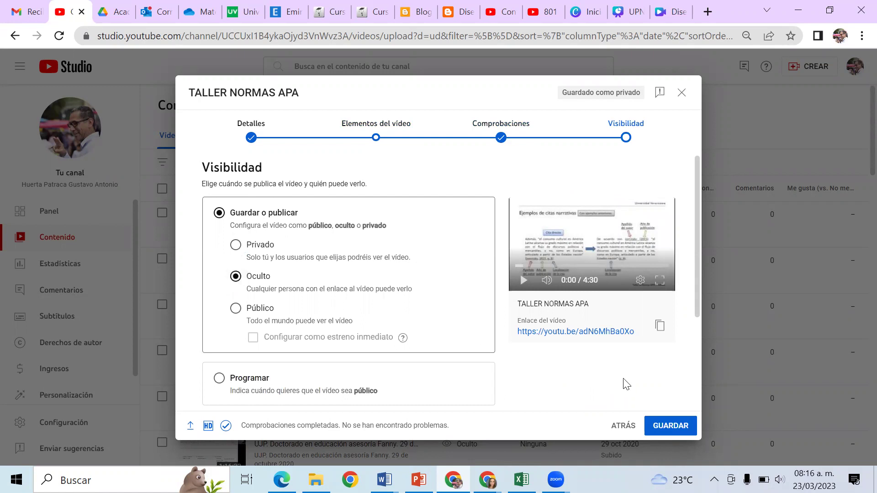
left_click(664, 423)
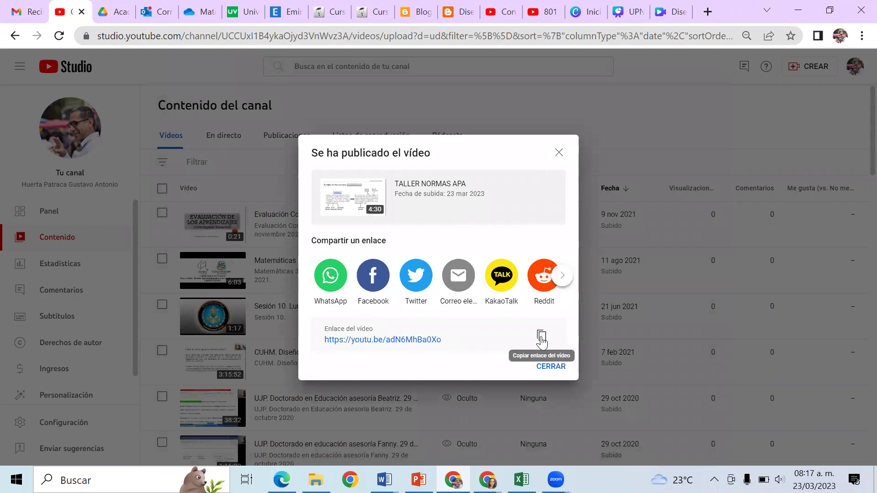
left_click(542, 338)
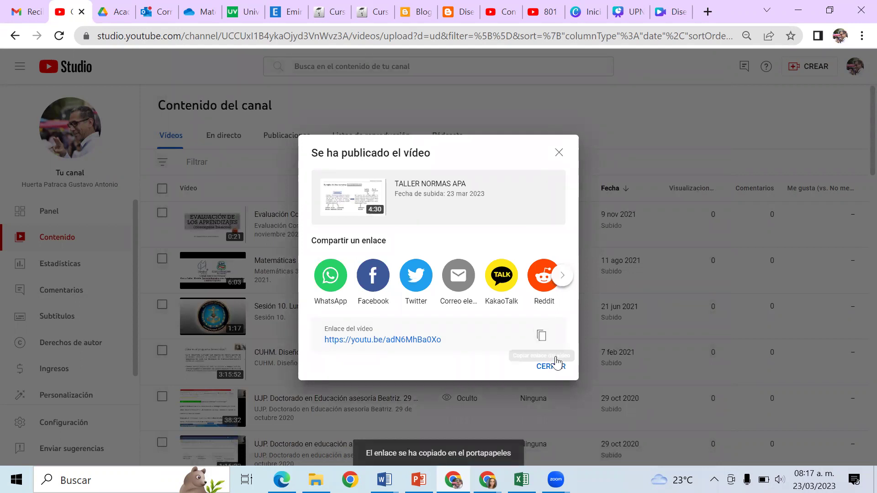
left_click(550, 371)
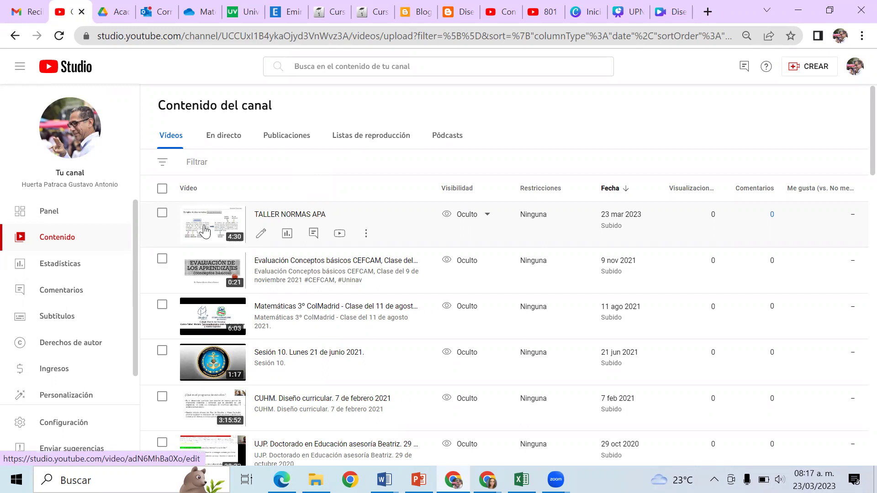
Start a new Blogger post titled 'Video de presentación del curso'
left_click(415, 10)
scroll(121, 297, "up", 3)
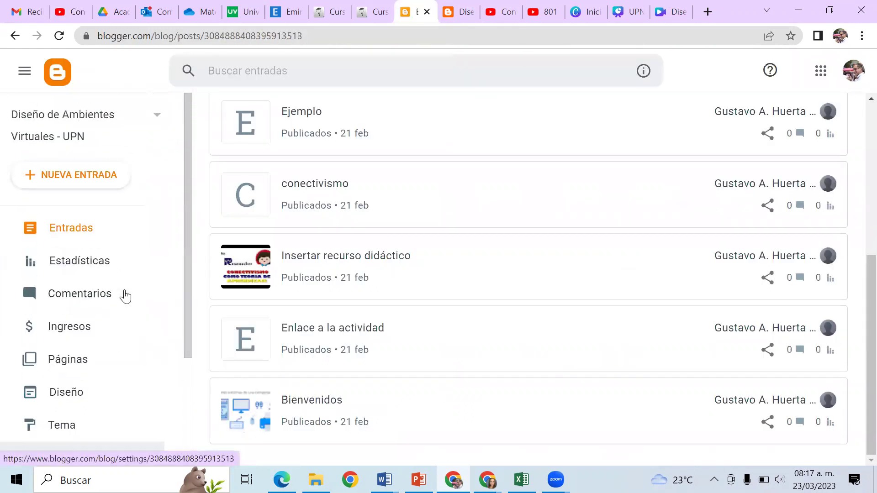
left_click(69, 178)
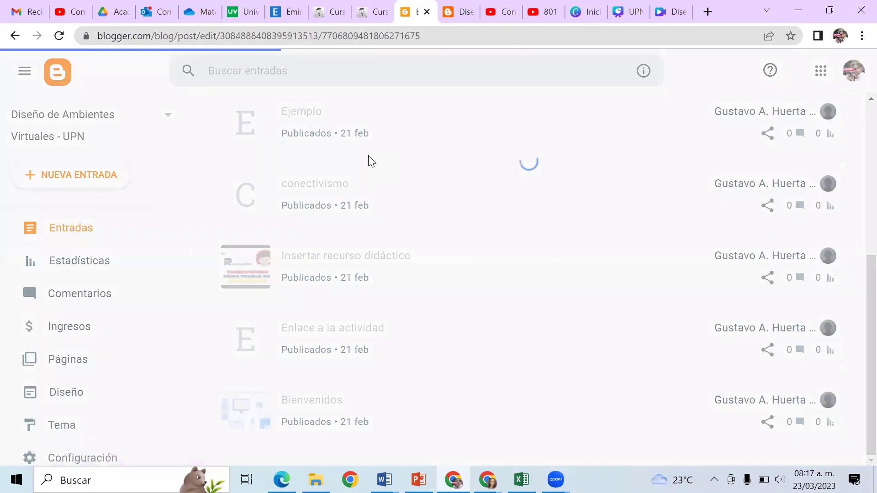
left_click(96, 124)
type("Video de presentación del curso")
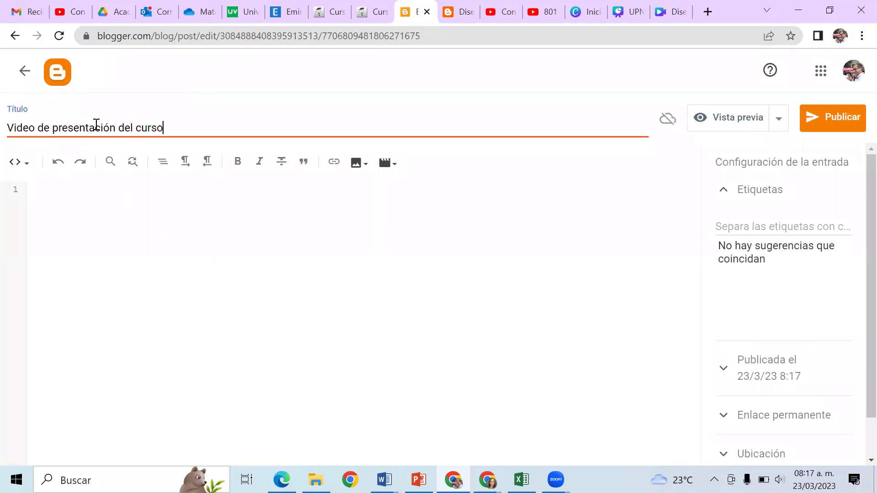
Write the post body inviting readers to watch the course video, ending with 'Click aquí'
left_click(58, 205)
key("Return")
key("Return")
key("Return")
key("Return")
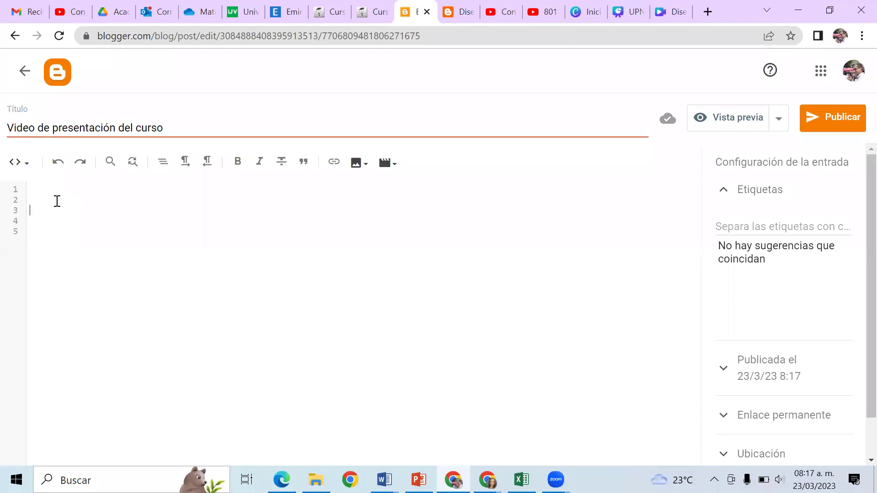
type("Observ")
type("video del ")
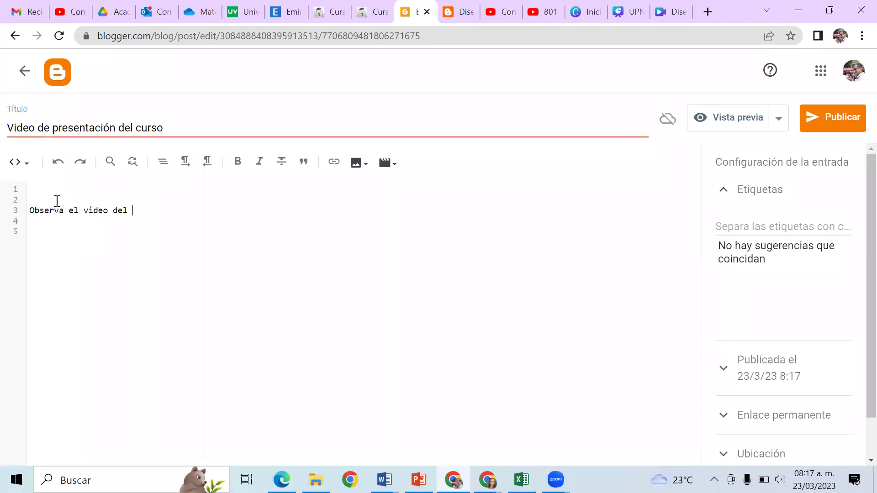
type("curso y")
type("terat")
key("BackSpace")
key("BackSpace")
key("BackSpace")
type("´")
type("ate de los detalles")
type("formación profesional:")
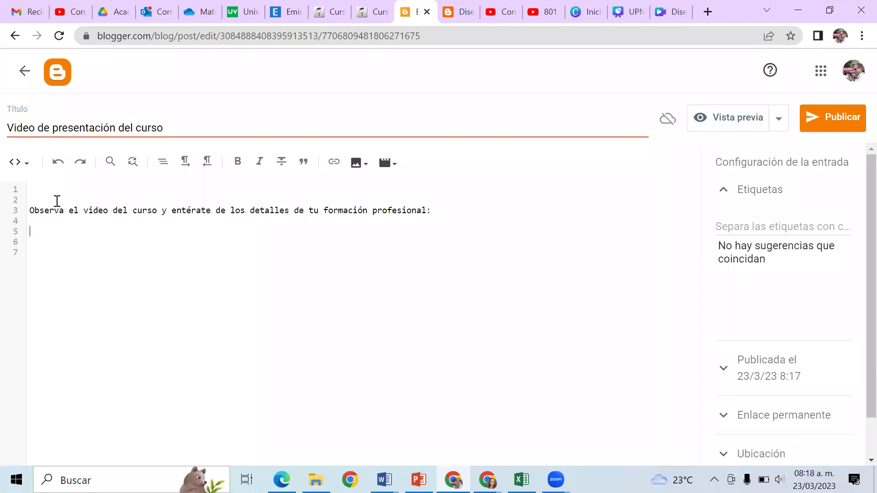
type("k aquí")
Link 'Click aquí' to the copied video URL, opening in a new window
key("shift+Home")
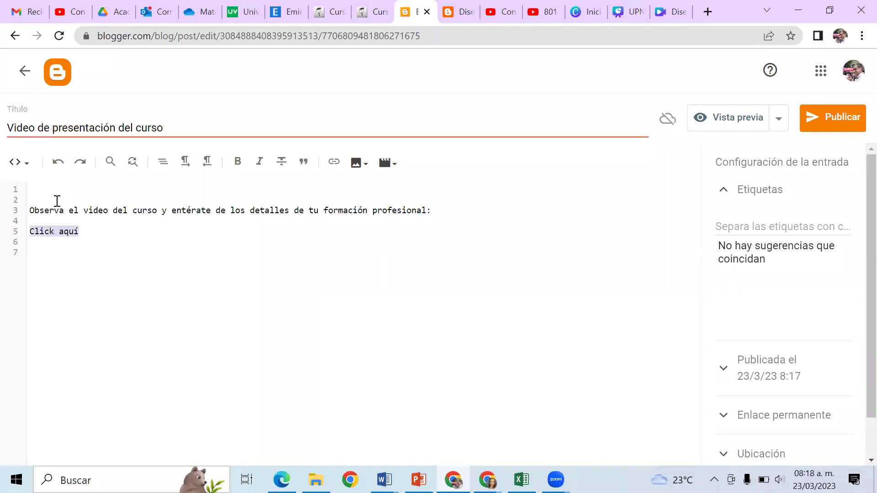
left_click(335, 163)
left_click(355, 237)
key("ctrl+v")
left_click(343, 269)
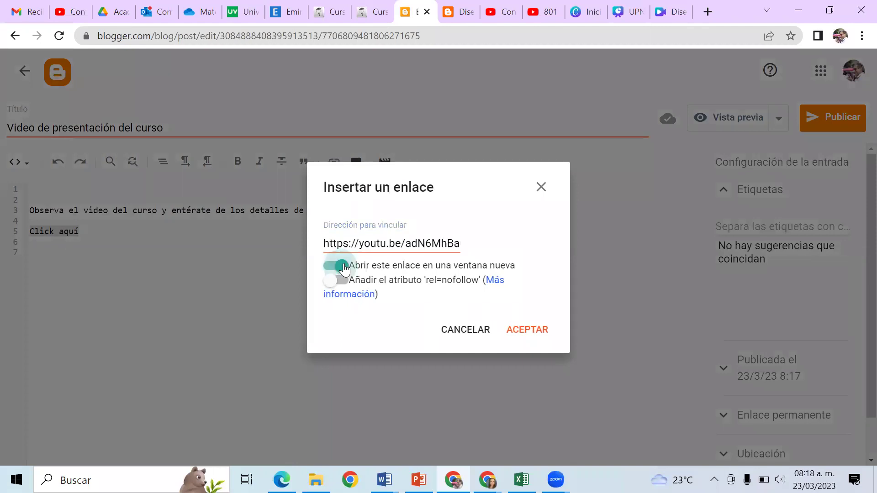
left_click(530, 329)
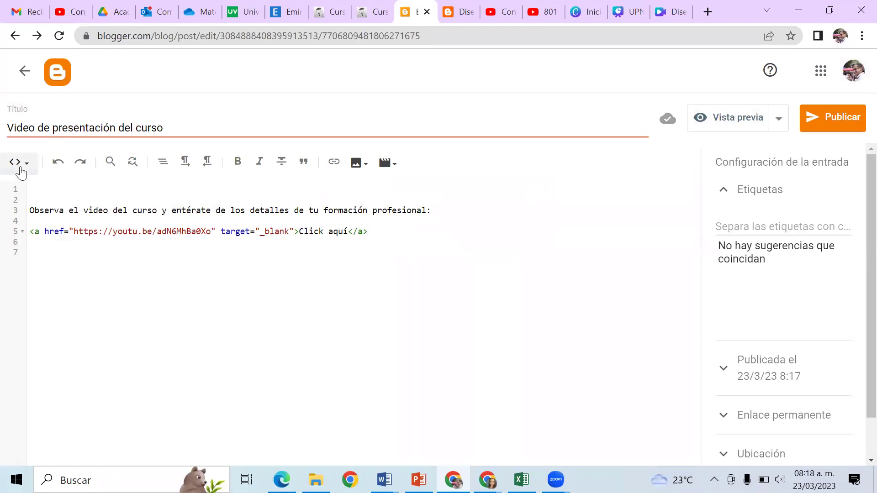
Switch to compose view and publish the post, confirming the prompt
left_click(19, 164)
left_click(46, 198)
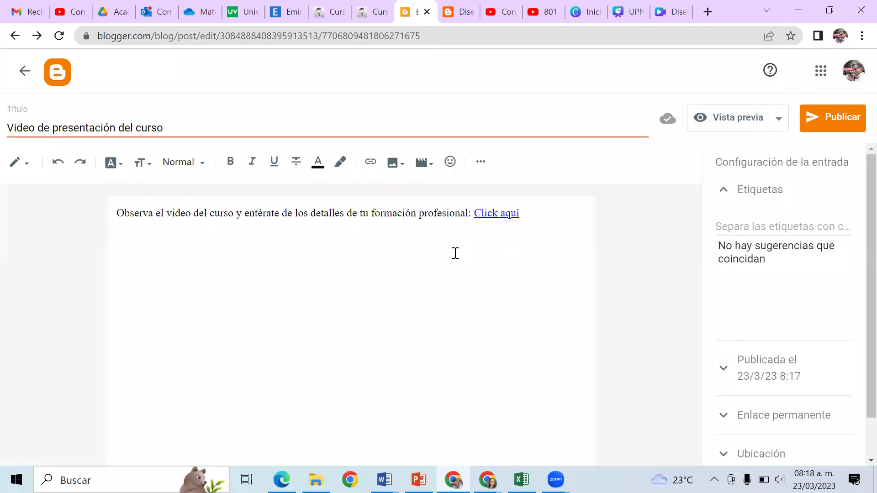
left_click(828, 120)
left_click(486, 293)
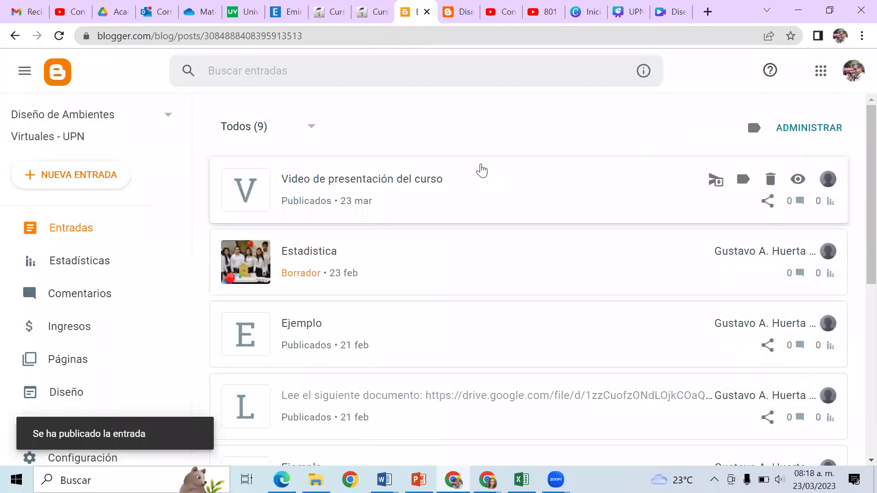
scroll(73, 392, "down", 3)
Open the live blog, zoom in, and verify the Click aquí link opens the TALLER NORMAS APA video
left_click(71, 372)
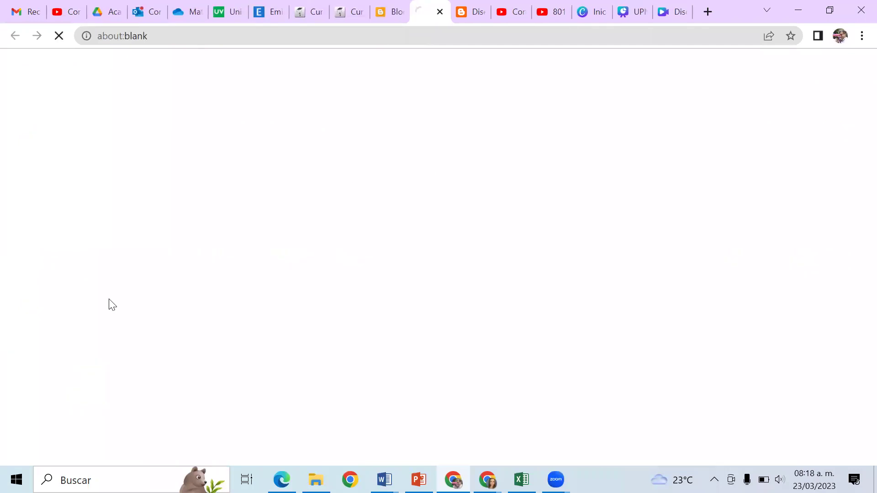
key("ctrl+plus")
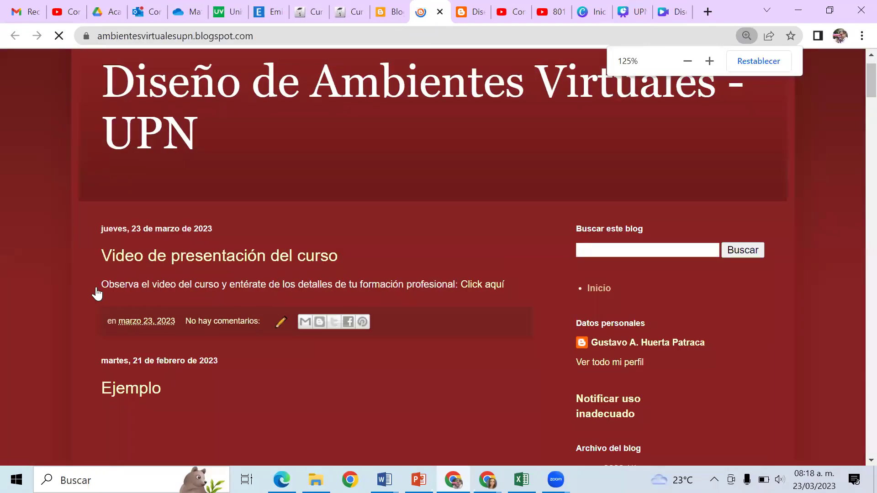
key("ctrl+plus")
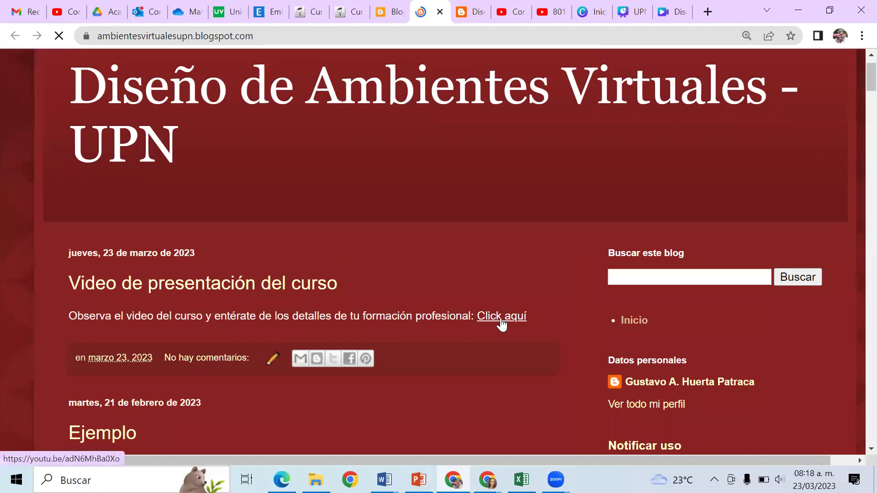
left_click(501, 320)
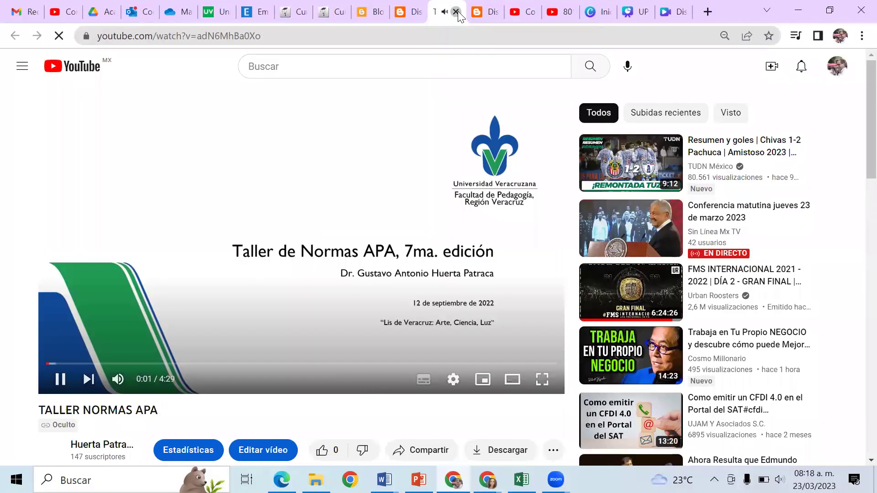
left_click(456, 11)
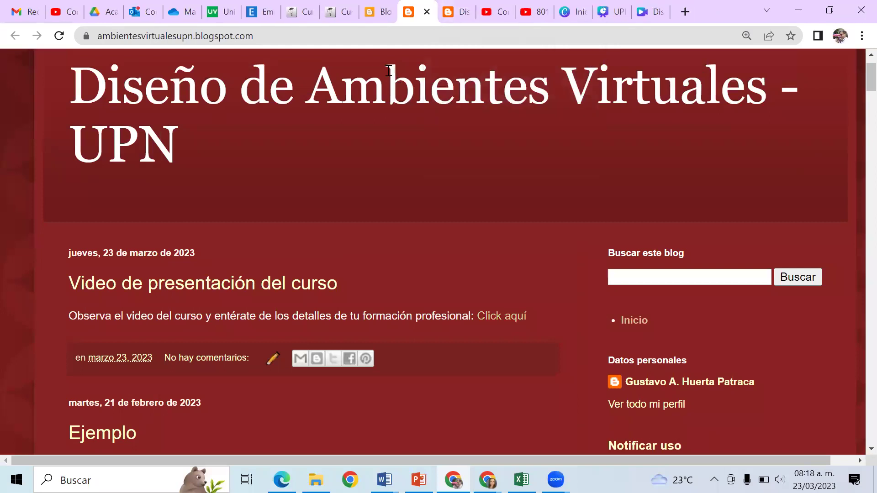
left_click(384, 14)
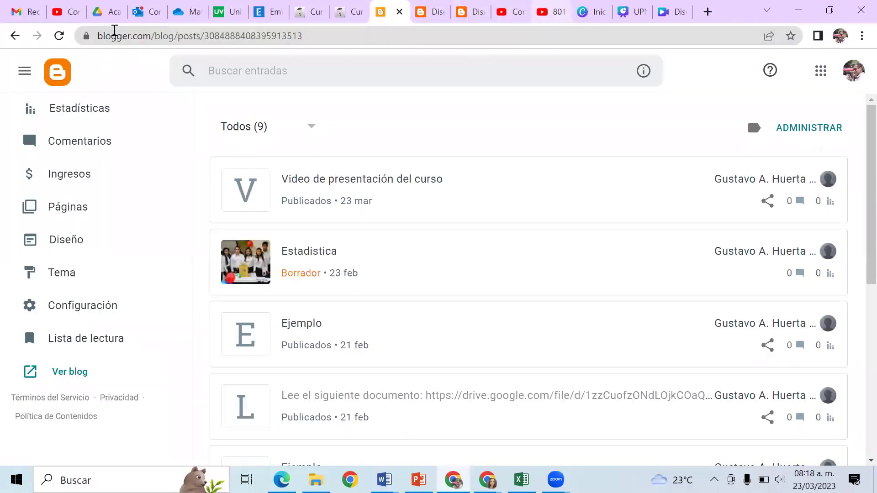
Open and pause the TALLER NORMAS APA video on YouTube, then retest the blog's Click aquí link
left_click(62, 11)
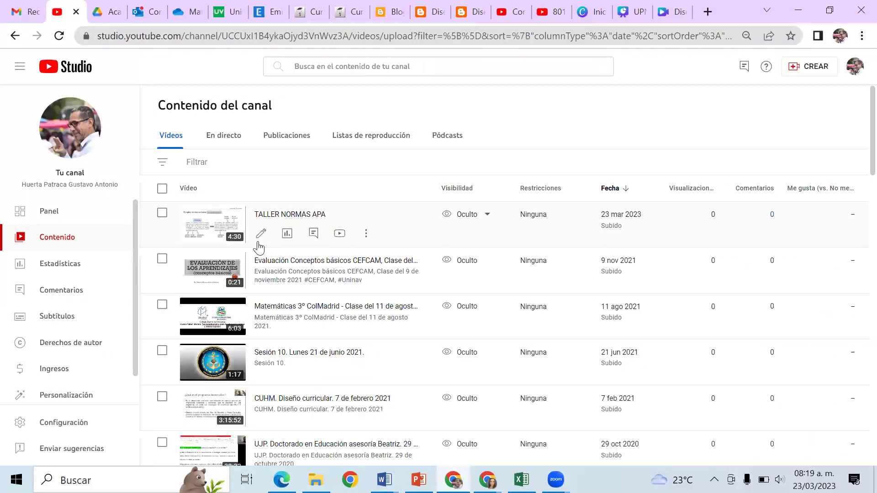
mouse_move(340, 224)
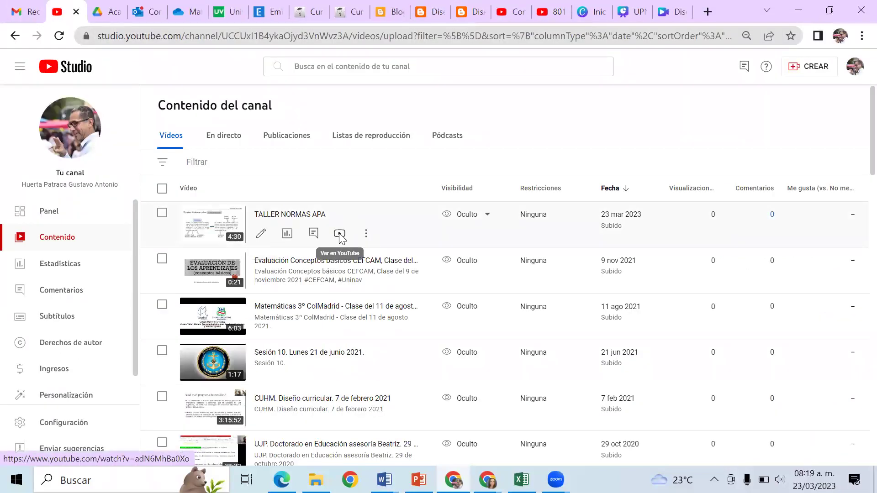
left_click(341, 234)
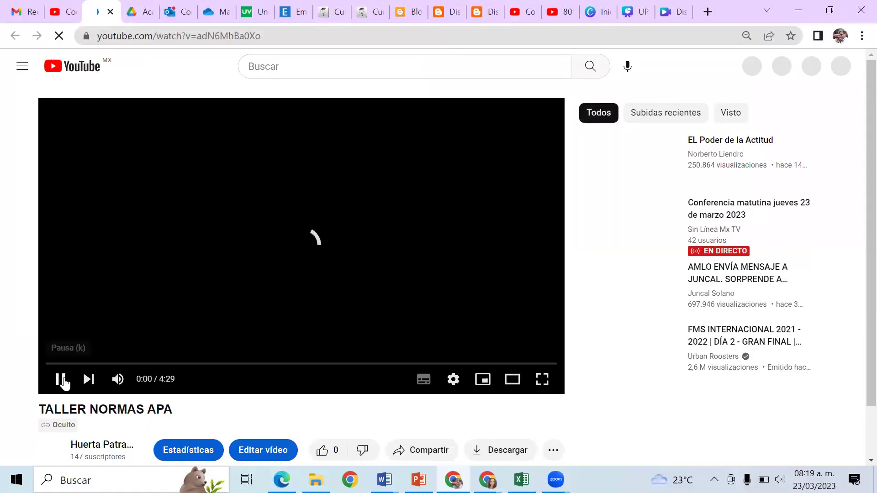
left_click(64, 379)
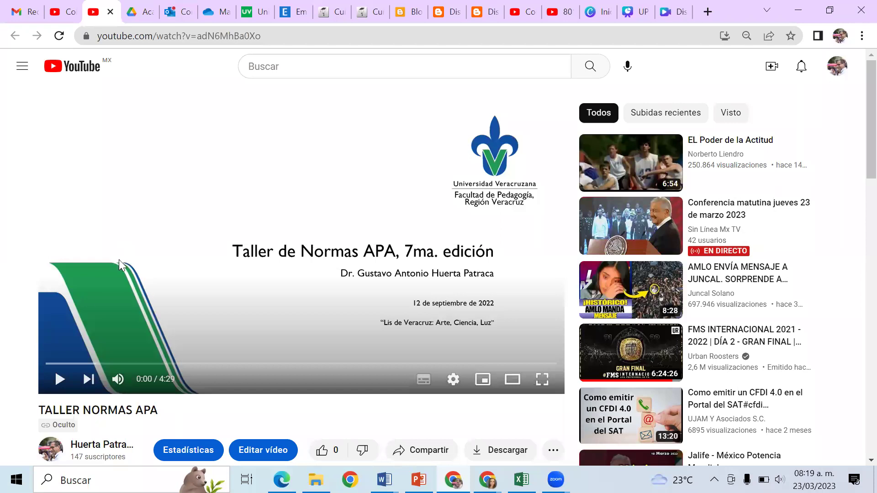
left_click(408, 10)
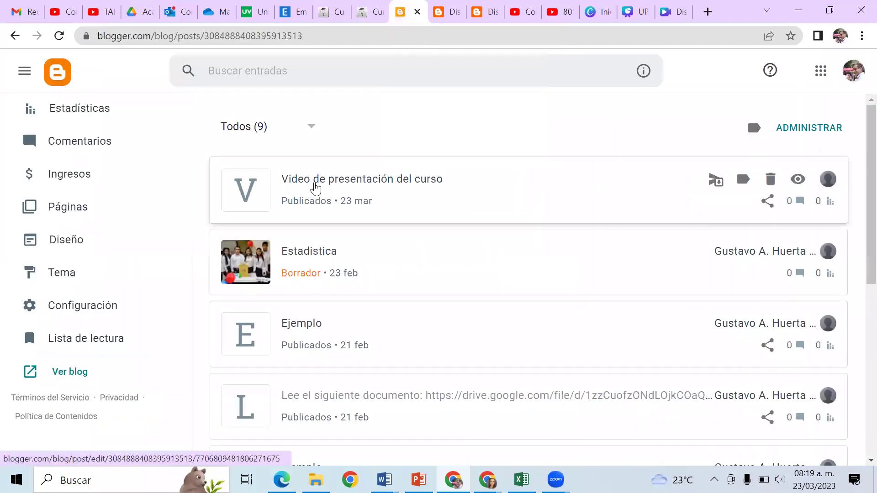
left_click(453, 7)
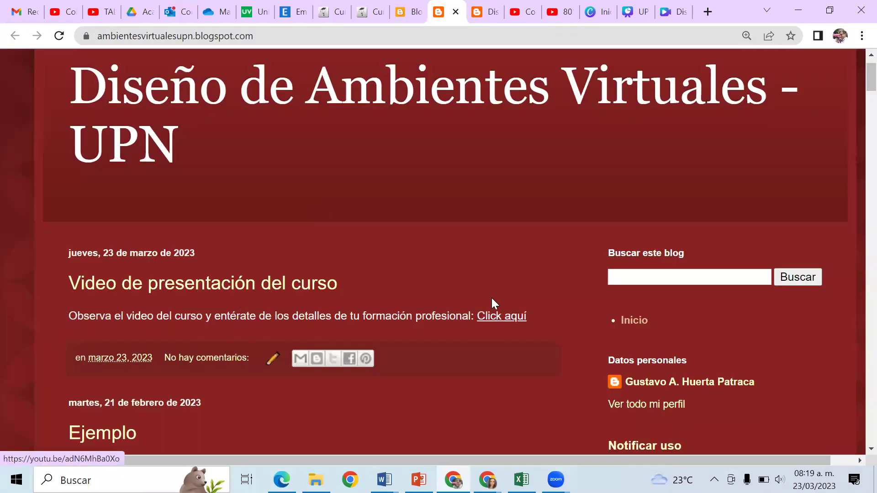
left_click(495, 315)
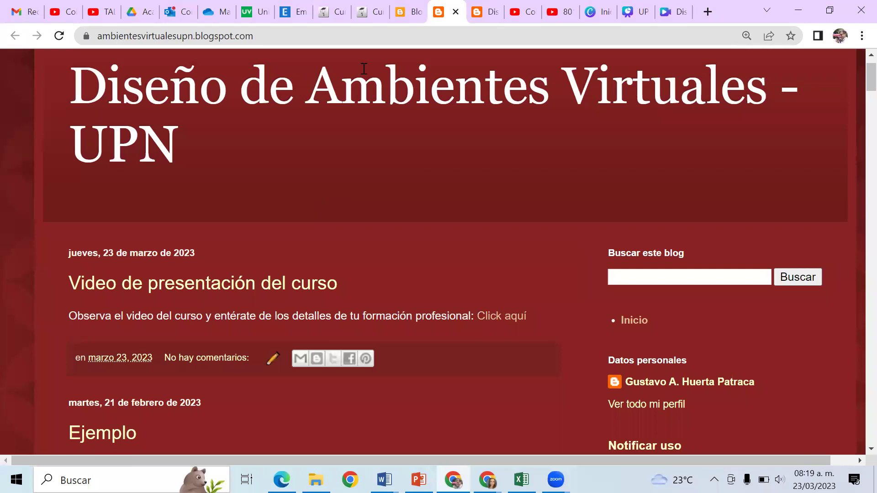
left_click(401, 12)
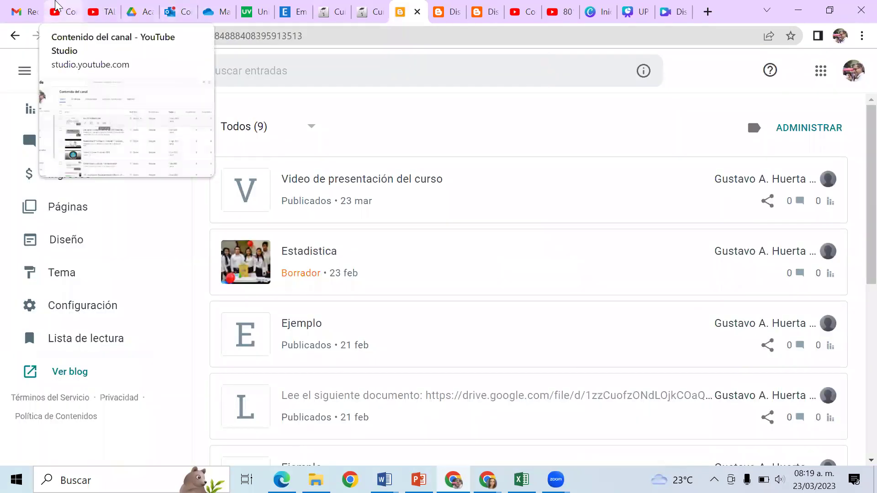
Copy the TALLER NORMAS APA video's embed code from its YouTube player
left_click(57, 6)
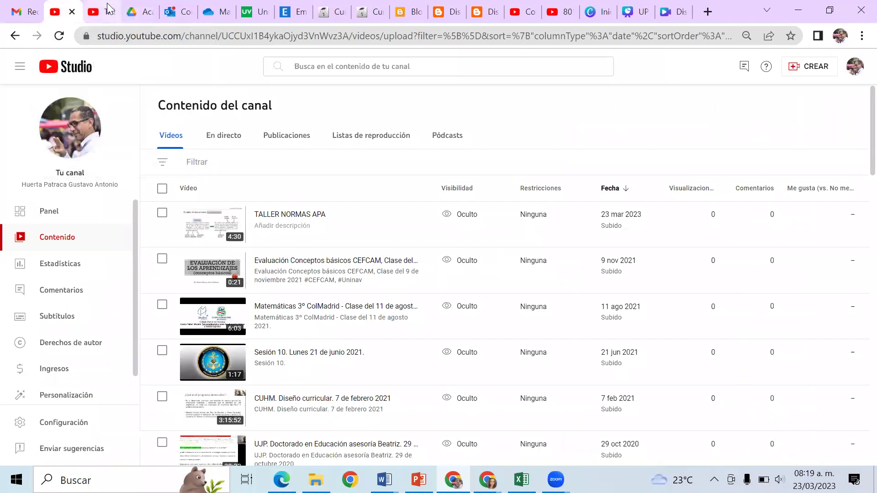
left_click(110, 8)
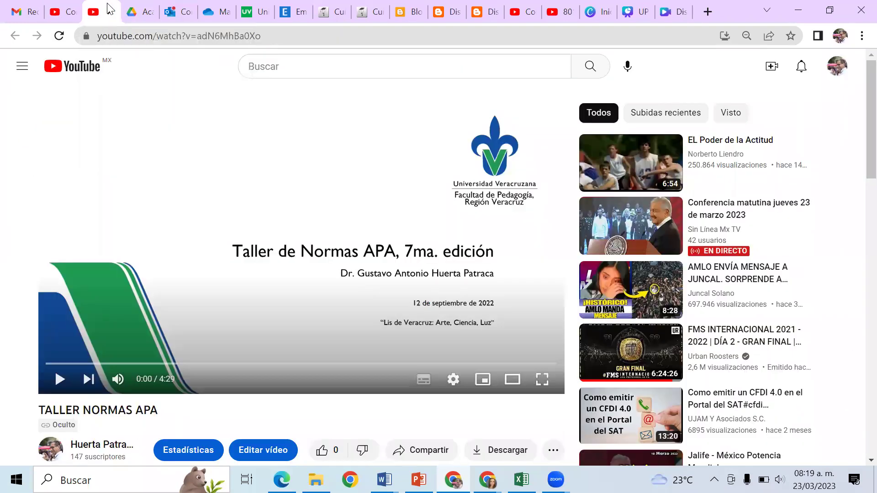
right_click(252, 196)
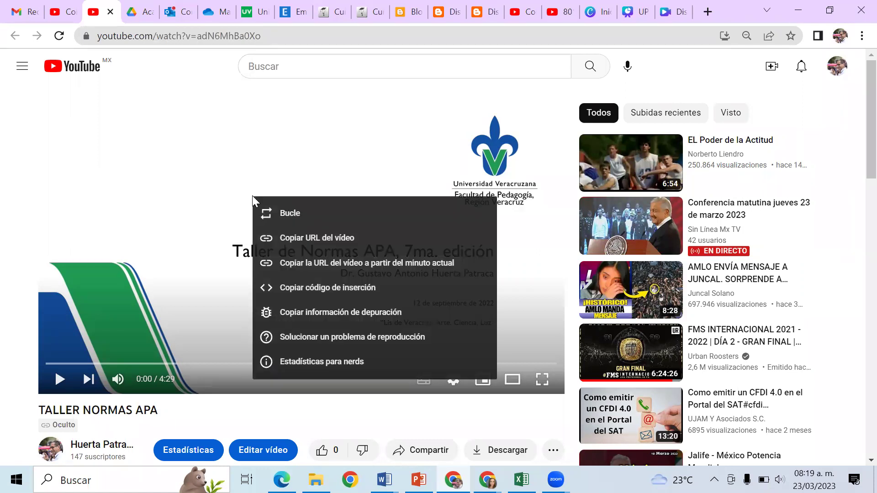
left_click(315, 290)
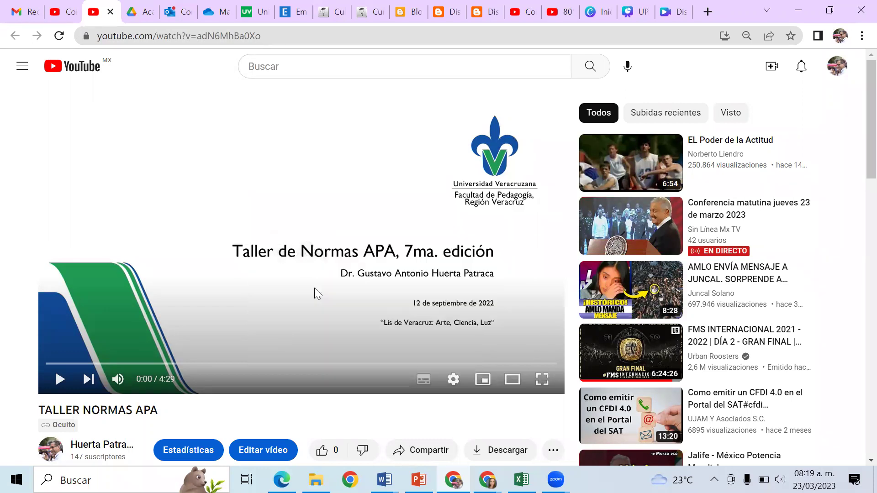
left_click(404, 12)
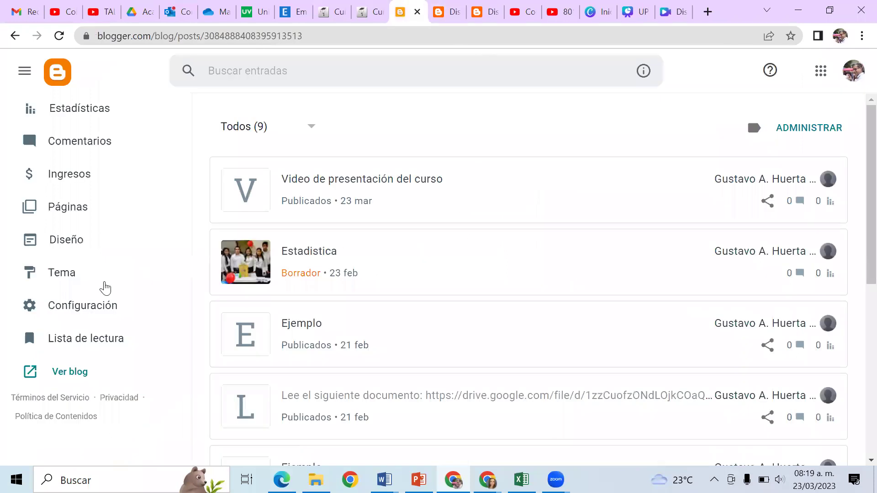
scroll(104, 288, "up", 3)
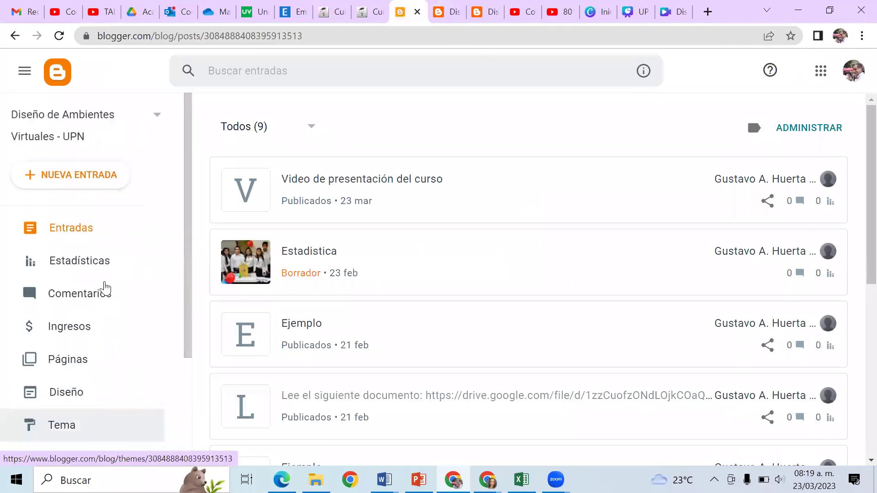
Start a new post titled 'Bienvenidos al curoso' with 'Observa el video siguiente:' and the pasted embed code in HTML view
left_click(64, 175)
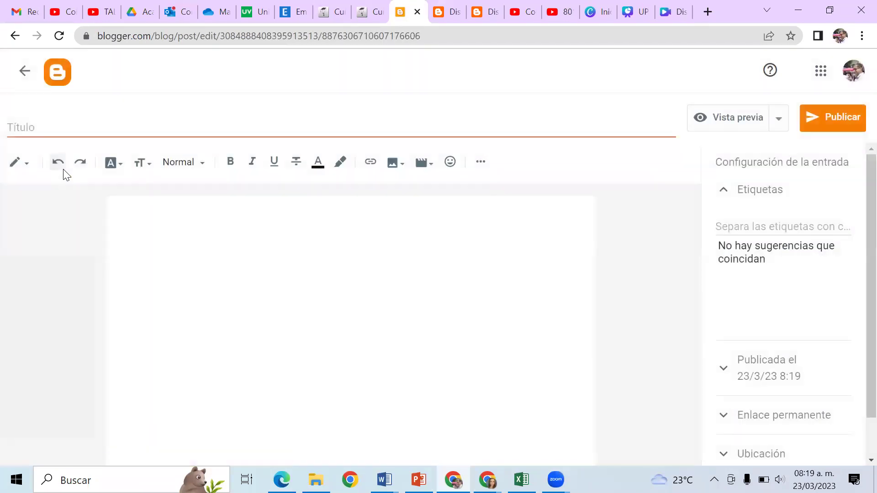
left_click(55, 129)
type("Bienvenidos al curoso")
left_click(219, 246)
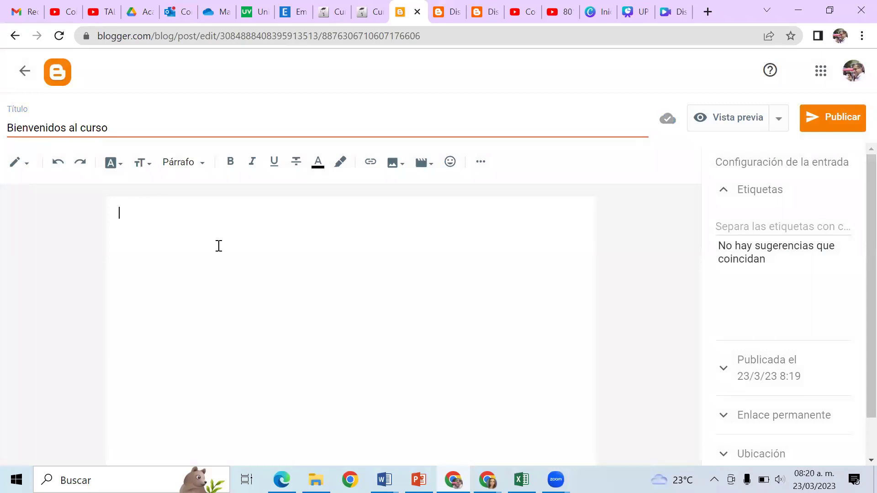
left_click(27, 167)
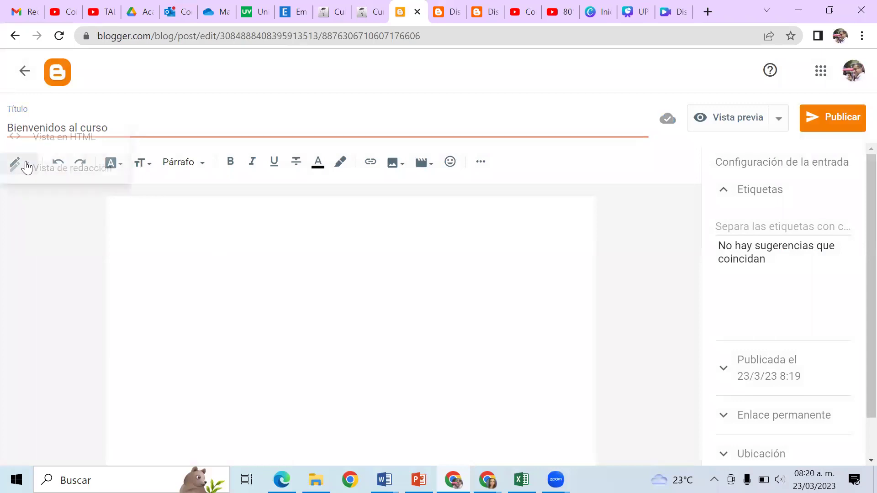
left_click(45, 142)
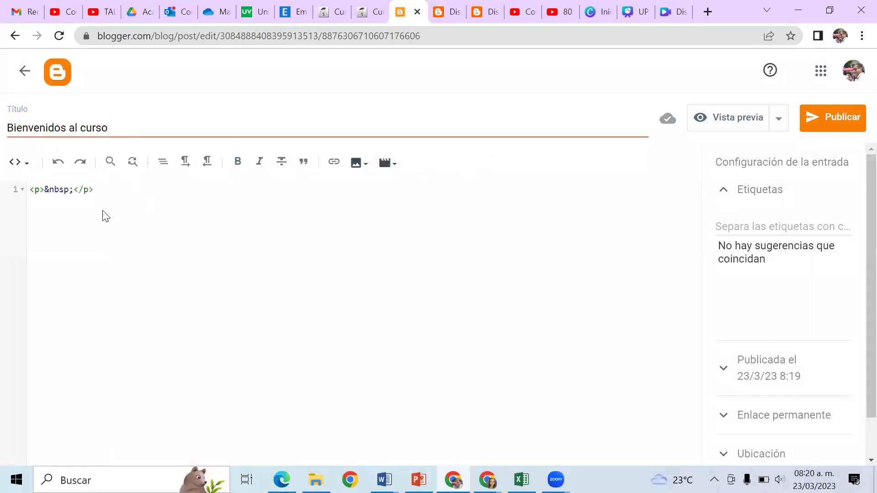
type("Observa el video siguiente:")
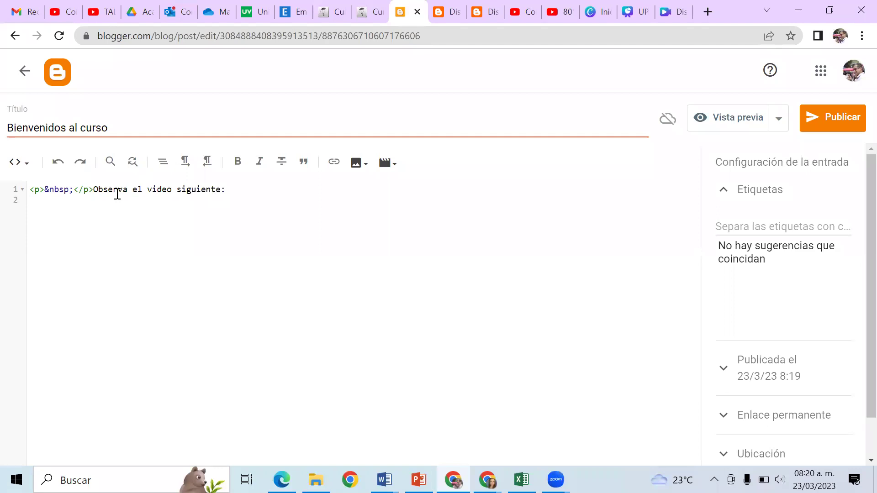
type("<iframe width=\"853\" height=\"480\" src=\"https://www.youtube.com/embed/adN6MhBa0Xo\" title=\"TALLER NORMAS APA\" frameborder=\"0\" allow=\"accelerometer; autoplay; clipboard-write; encrypted-media; gyroscope; picture-in-picture; web-share\" allowfullscreen></iframe>")
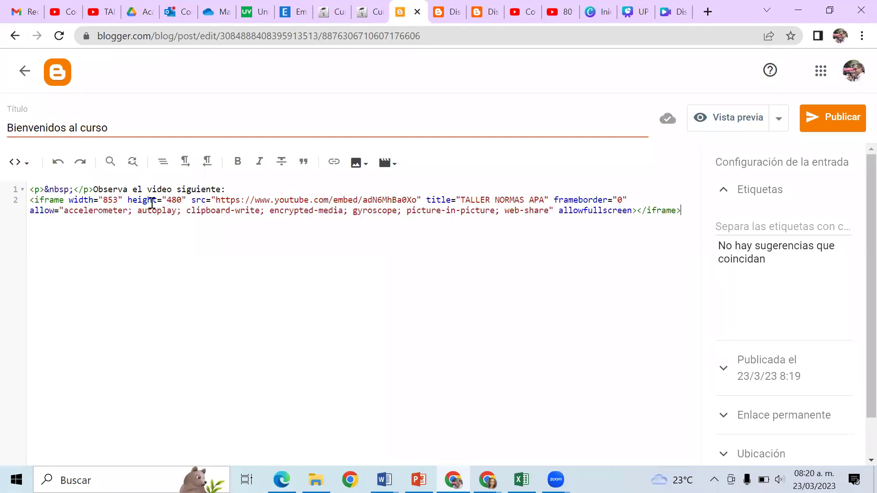
Resize the embedded iframe to width 600 and height 400
left_click(180, 205)
key("BackSpace")
key("BackSpace")
type("0")
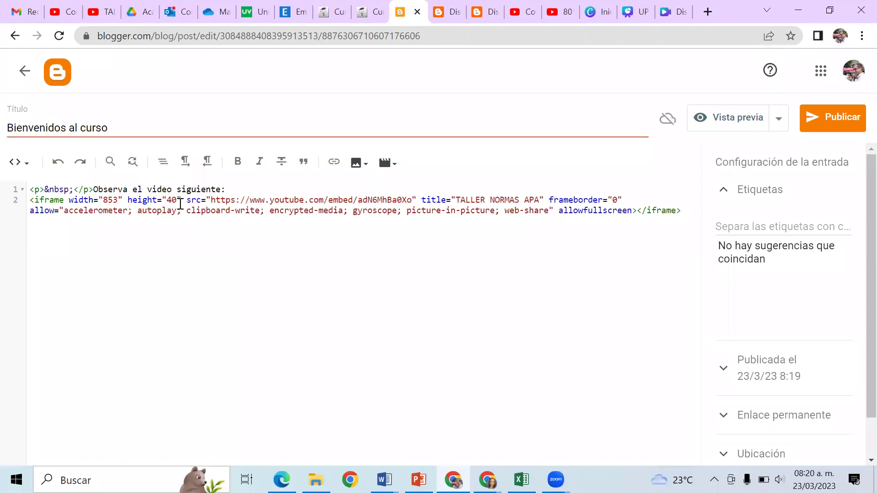
type("0")
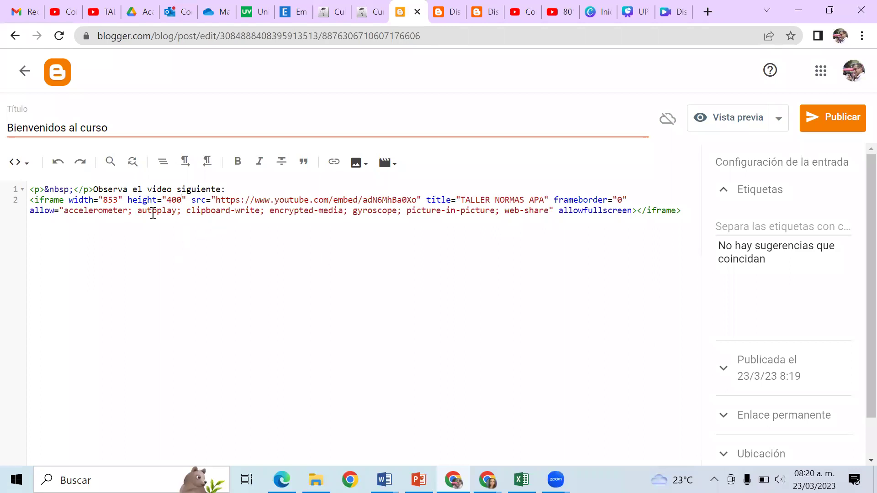
left_click(118, 204)
key("BackSpace")
key("BackSpace")
key("BackSpace")
type("600")
Return to compose view, publish and confirm the post, then open the live blog
left_click(21, 163)
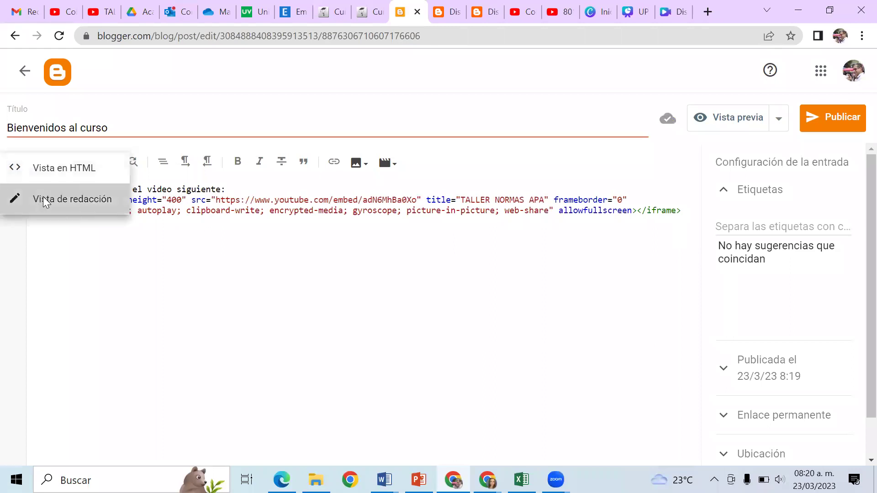
left_click(44, 201)
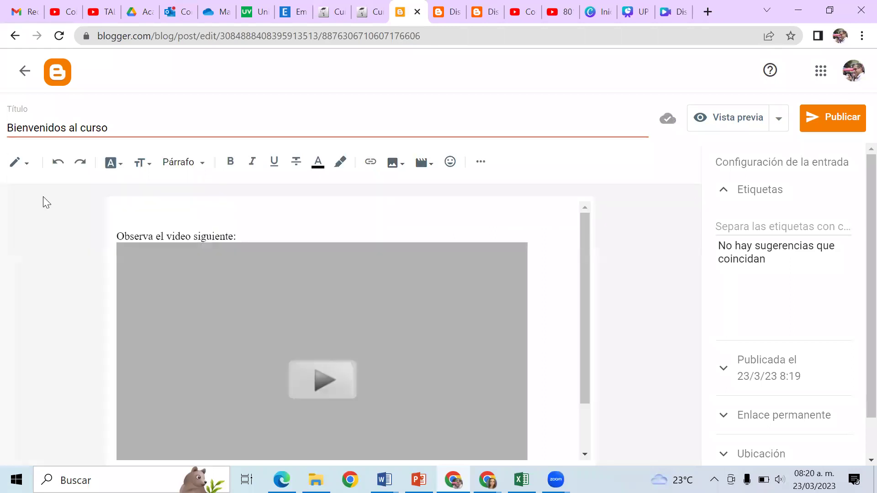
left_click(831, 117)
left_click(493, 293)
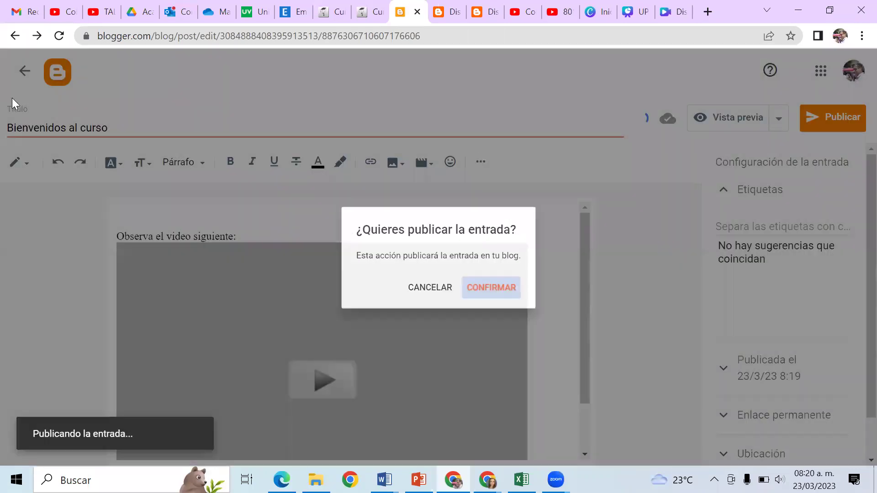
key("ctrl+Tab")
left_click(59, 36)
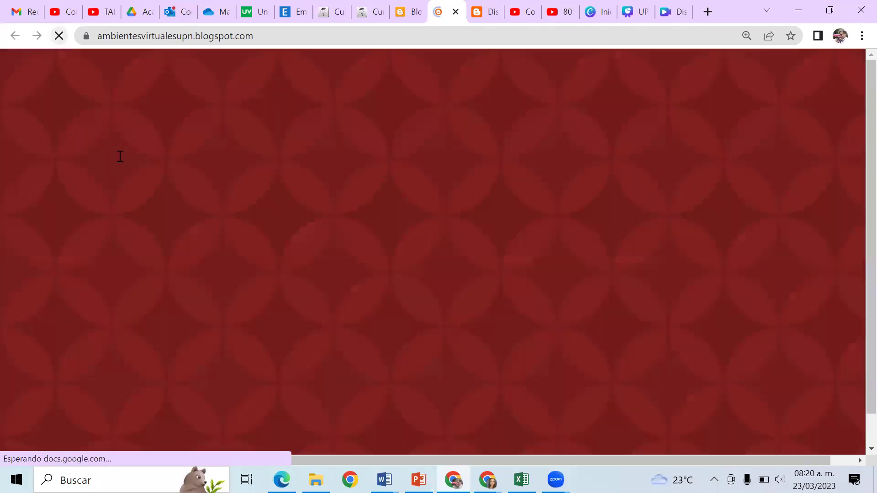
Play the post's embedded video, leave it paused at 1:25 without suggestions, and return to PowerPoint
scroll(124, 218, "down", 4)
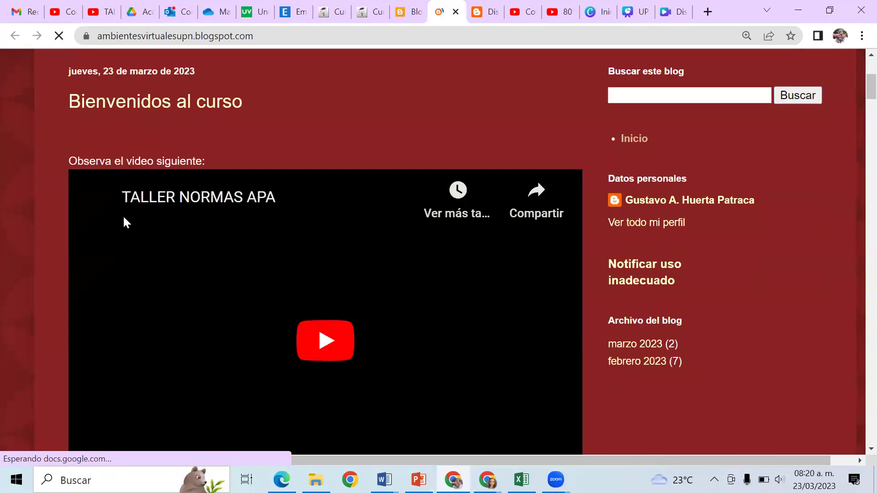
scroll(124, 218, "down", 3)
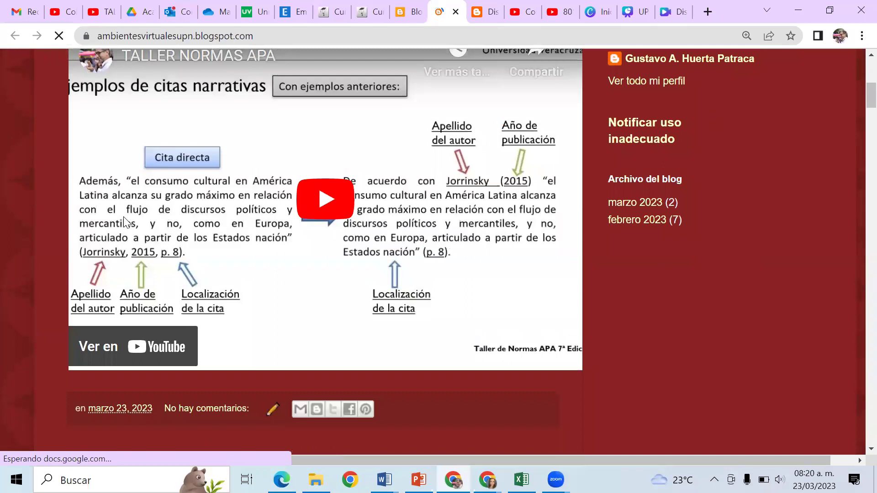
scroll(123, 216, "up", 3)
scroll(249, 174, "down", 3)
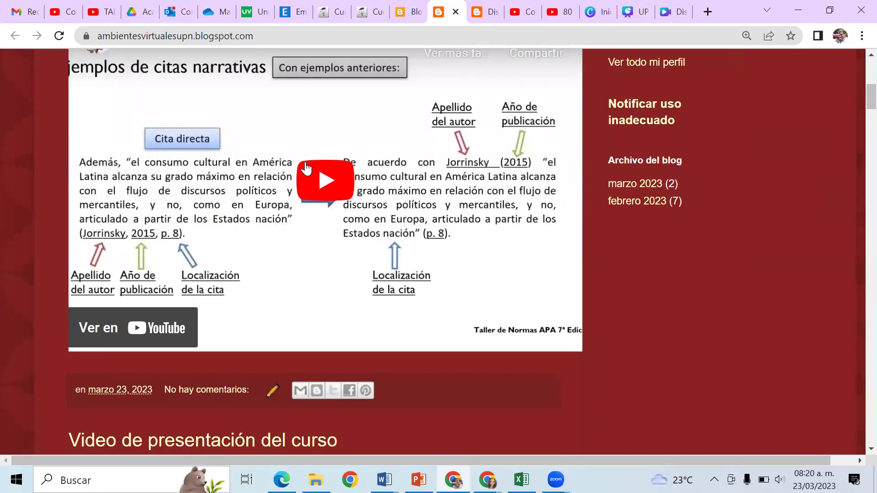
left_click(313, 185)
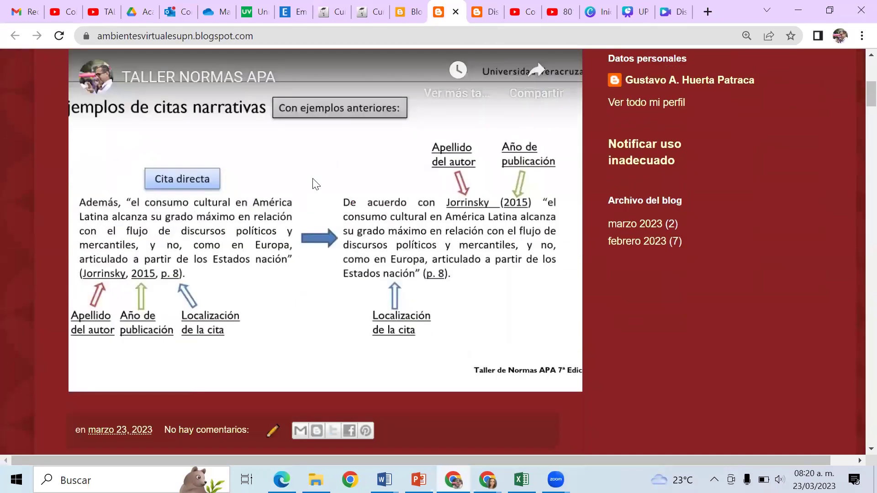
key("XF86AudioRaiseVolume")
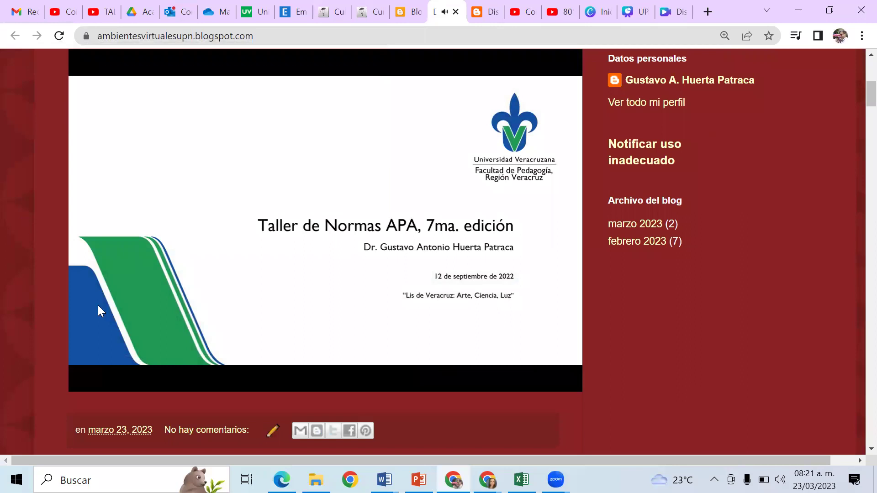
left_click(99, 376)
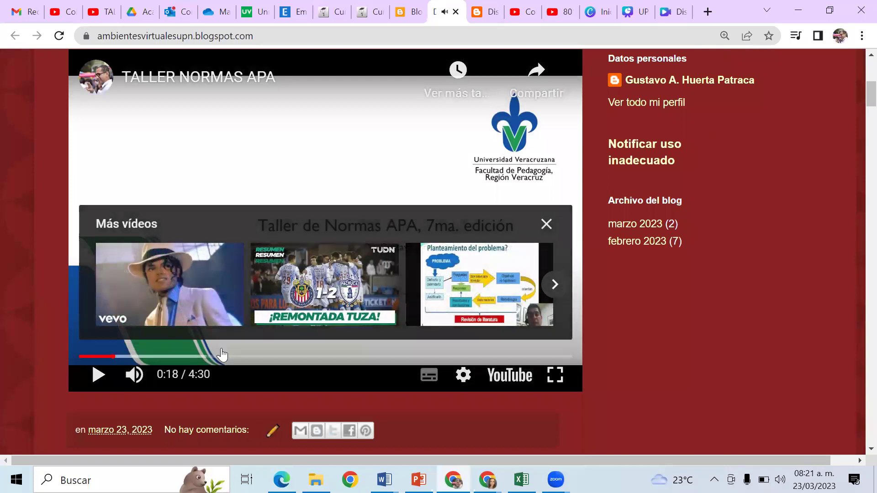
left_click(237, 357)
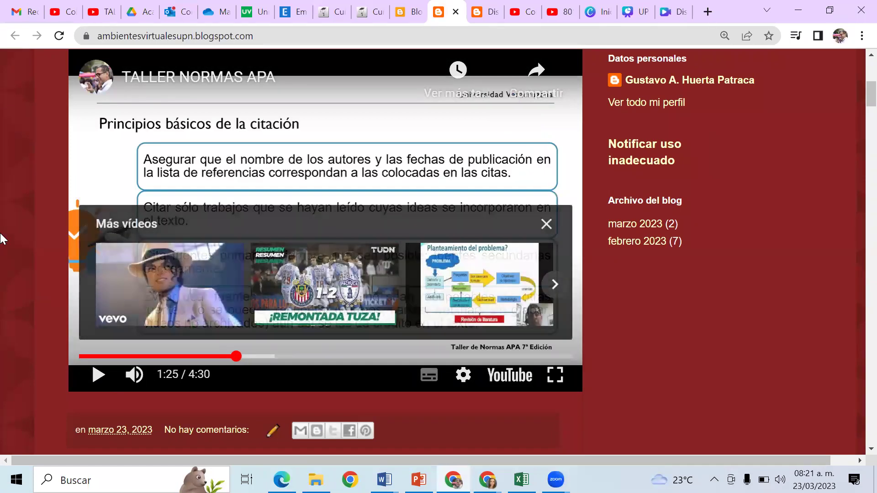
left_click(546, 224)
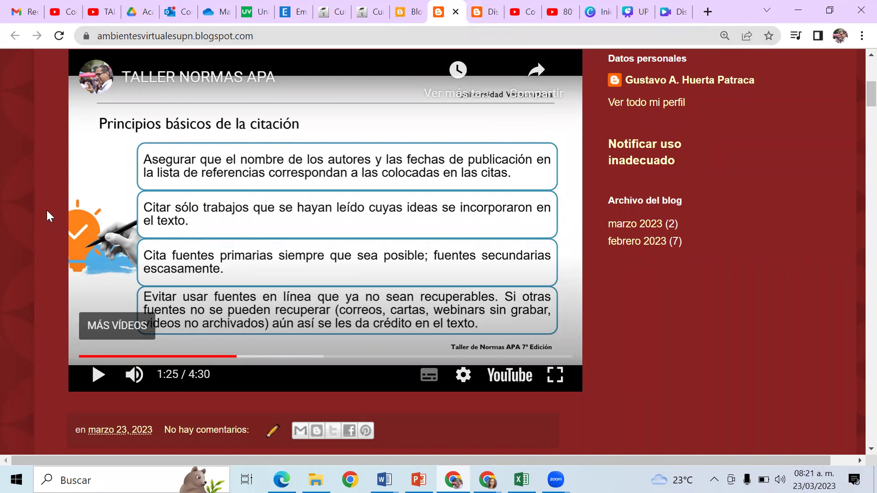
left_click(419, 480)
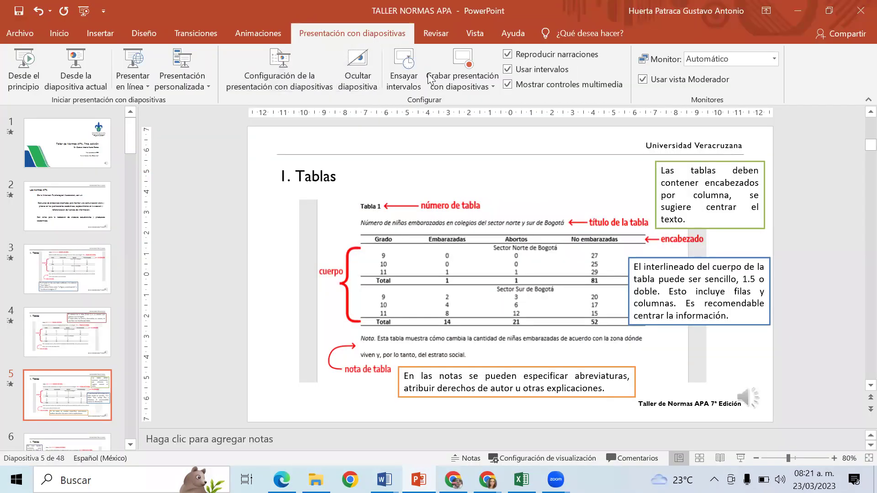
left_click(462, 59)
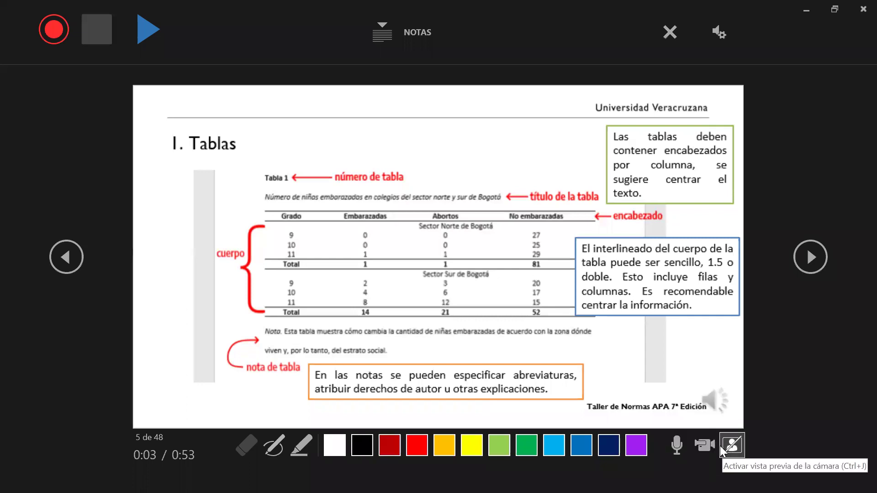
left_click(733, 445)
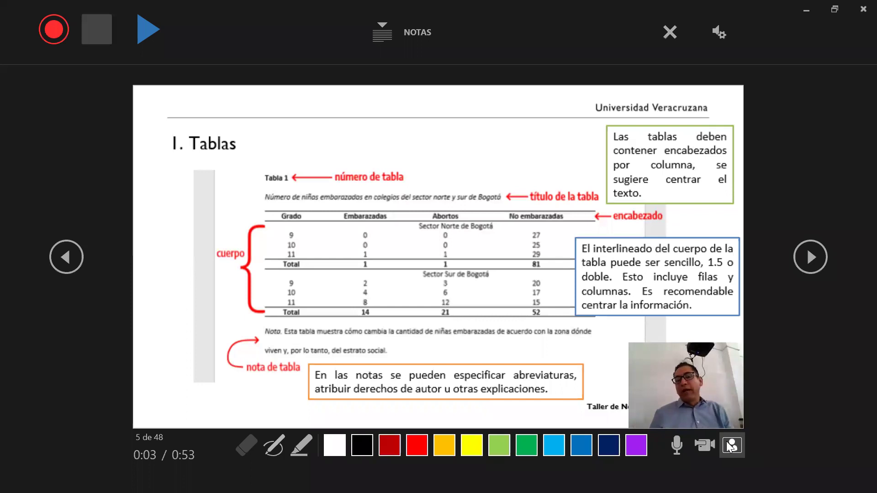
left_click(730, 445)
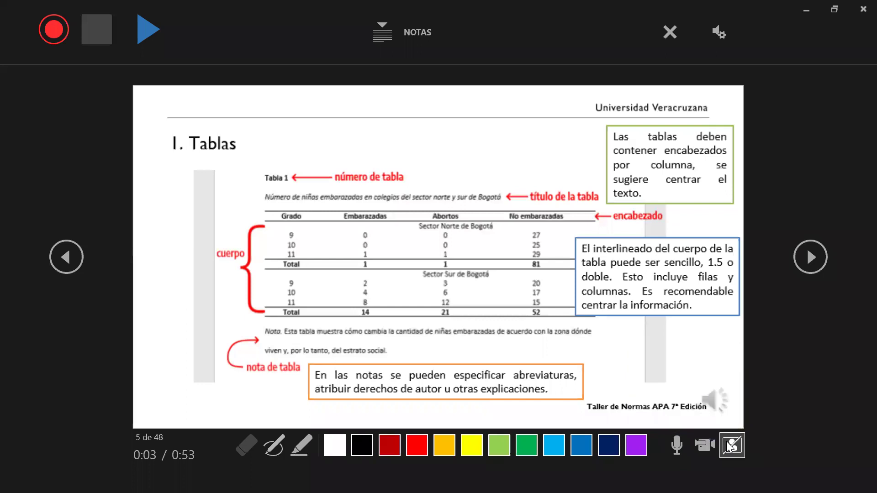
left_click(797, 11)
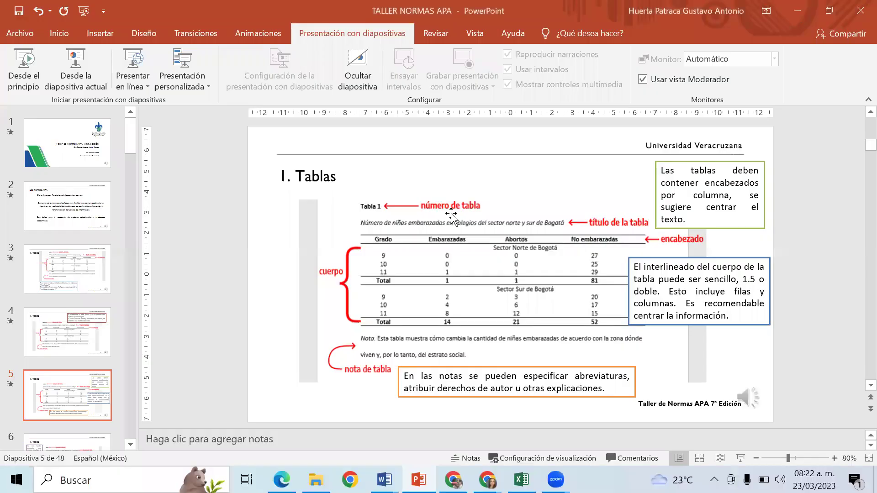
key("shift+F5")
key("Escape")
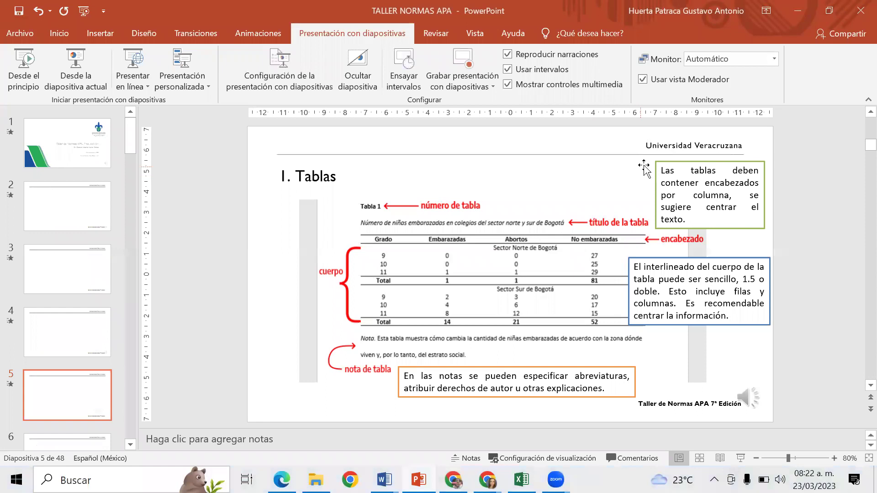